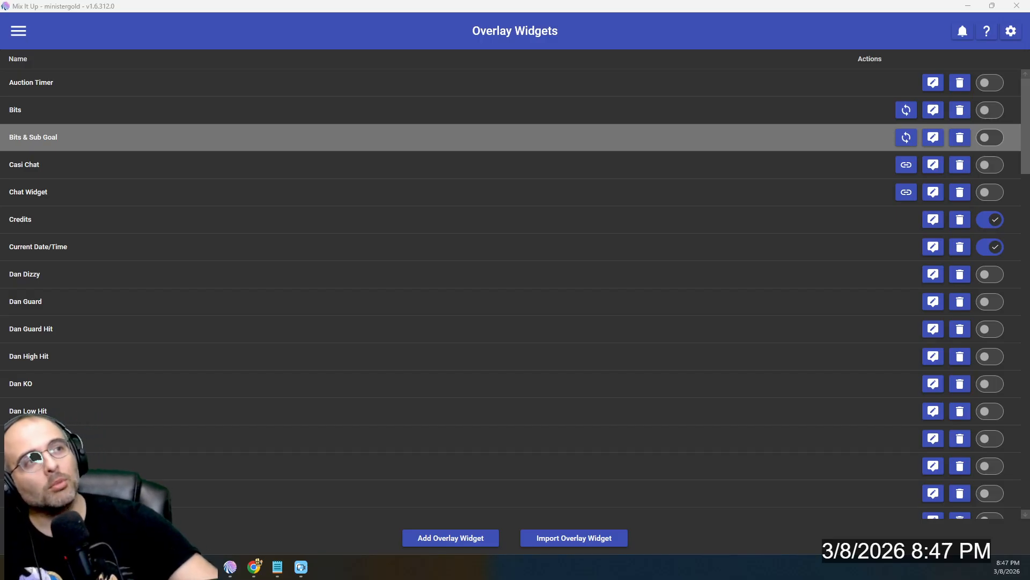
# - Move the stream chat window off screen, then go from the About page to Timers
pyautogui.moveTo(1029, 42); pyautogui.dragTo(430, 50)
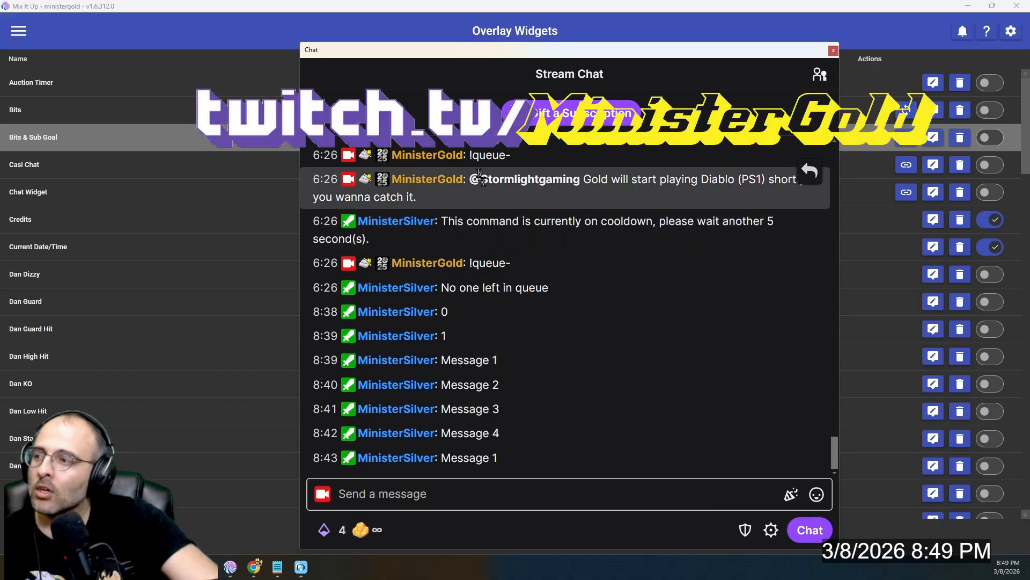
pyautogui.moveTo(359, 48); pyautogui.dragTo(1029, 107)
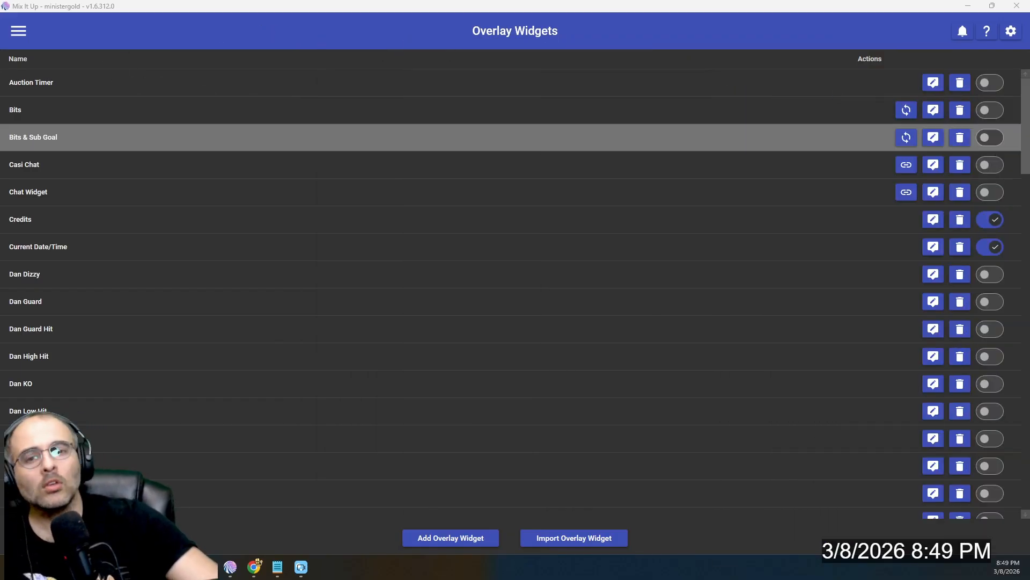
pyautogui.click(18, 31)
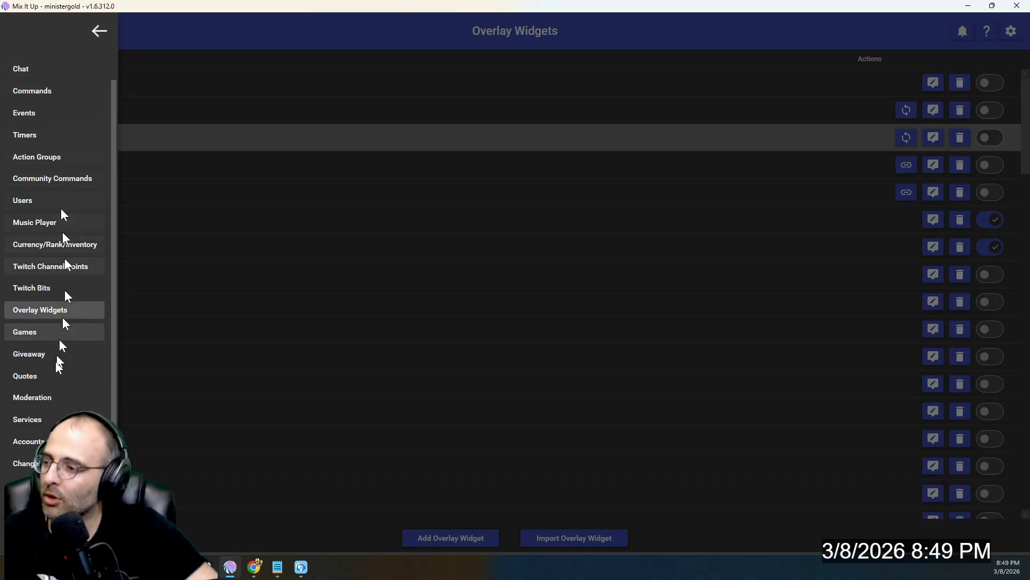
pyautogui.click(27, 485)
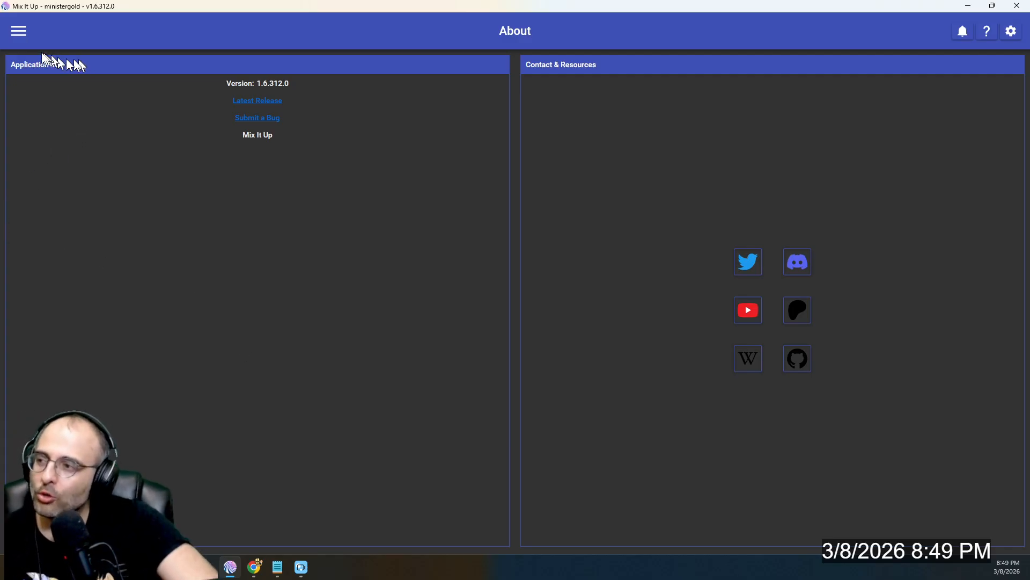
pyautogui.click(23, 33)
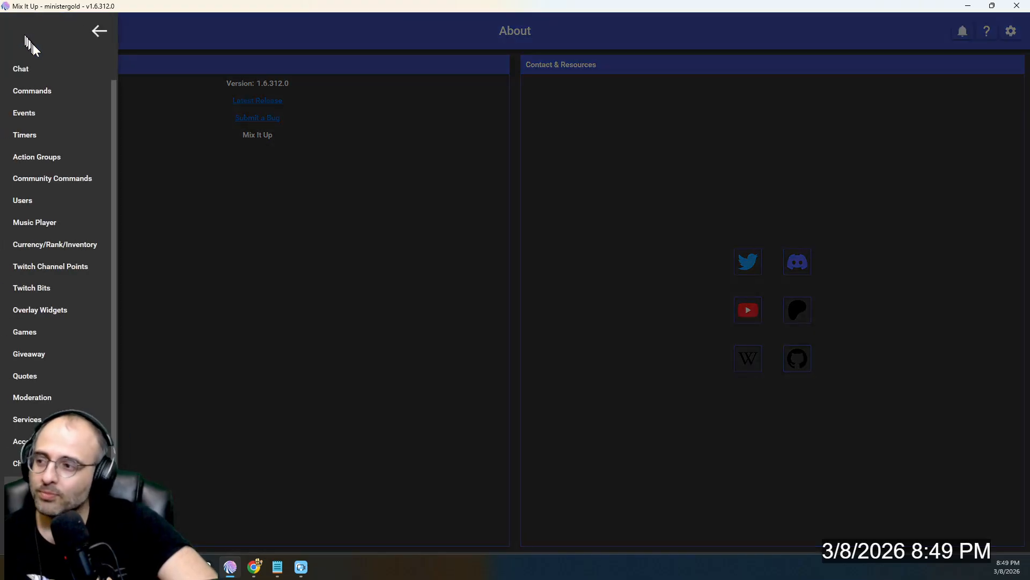
pyautogui.click(35, 140)
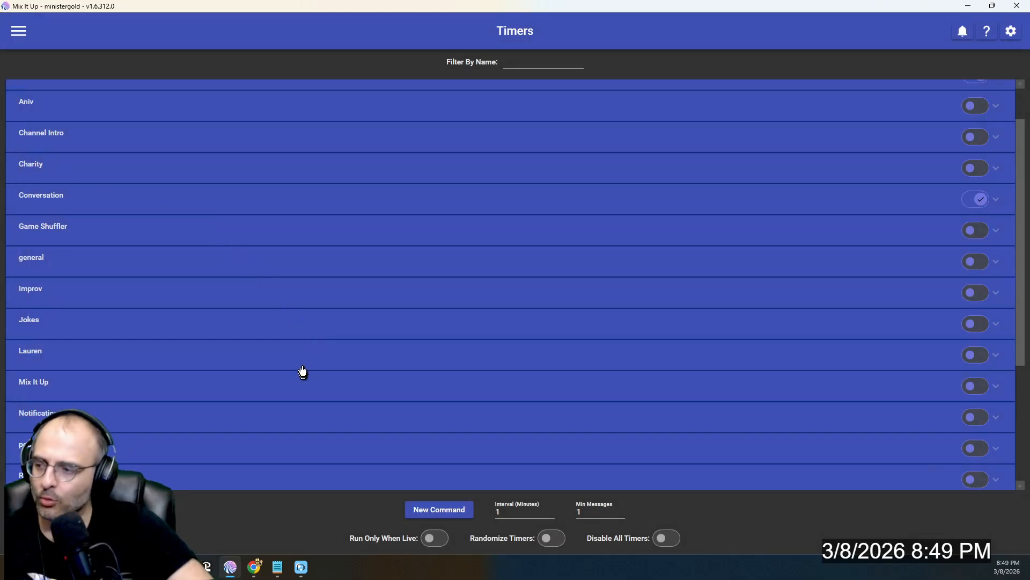
# - Expand the Notifications timer group and open its Notify timer in the editor
pyautogui.click(291, 419)
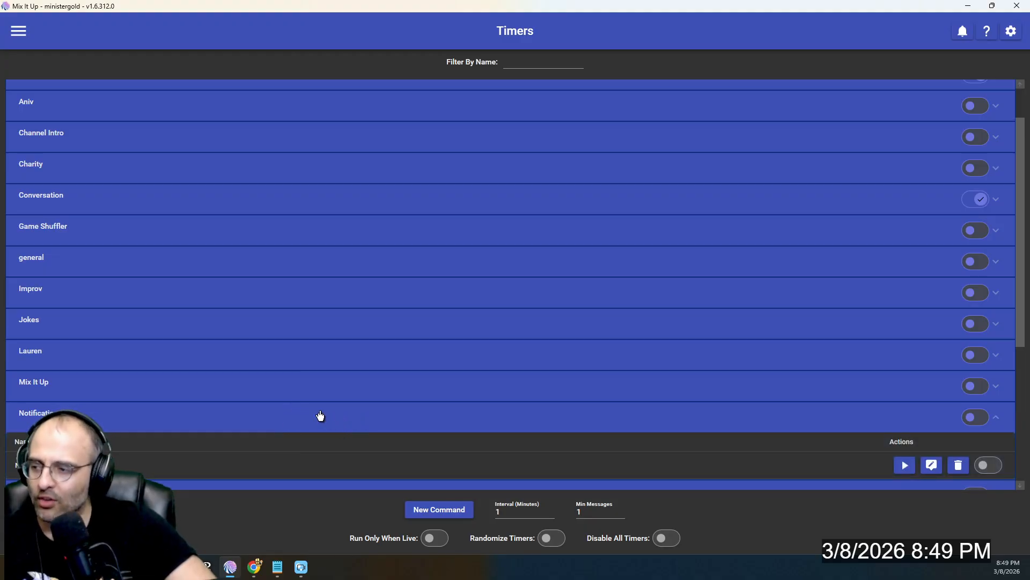
pyautogui.scroll(-1, 320, 445)
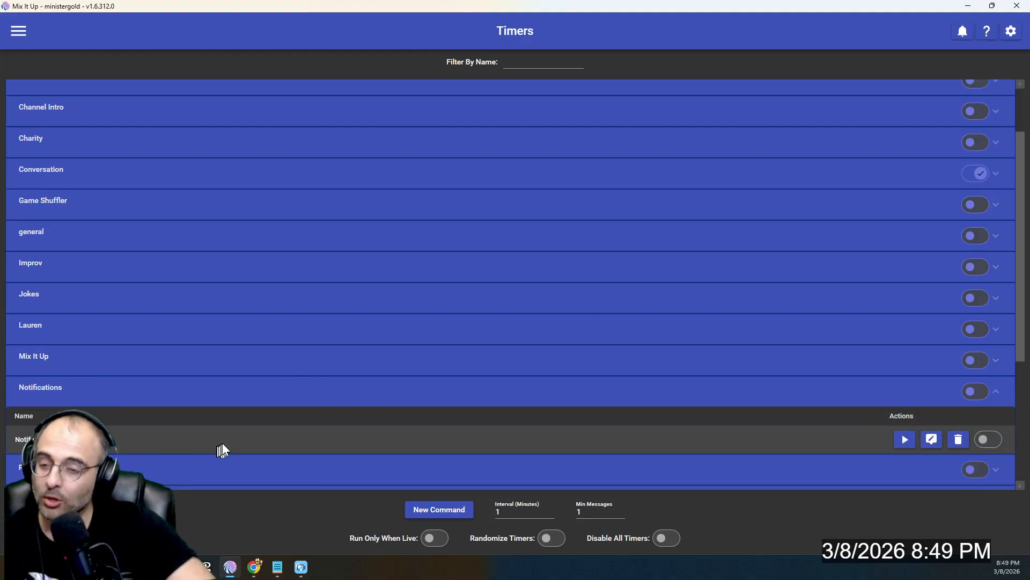
pyautogui.click(933, 446)
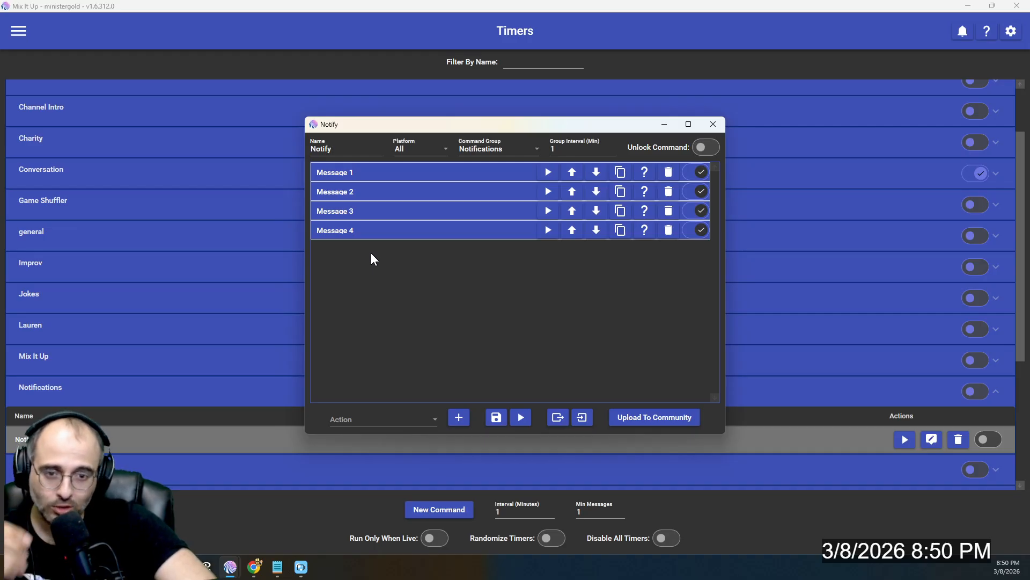
# - Add a Counter (Create & Update) action and move it to the top of Notify
pyautogui.click(387, 424)
pyautogui.click(397, 231)
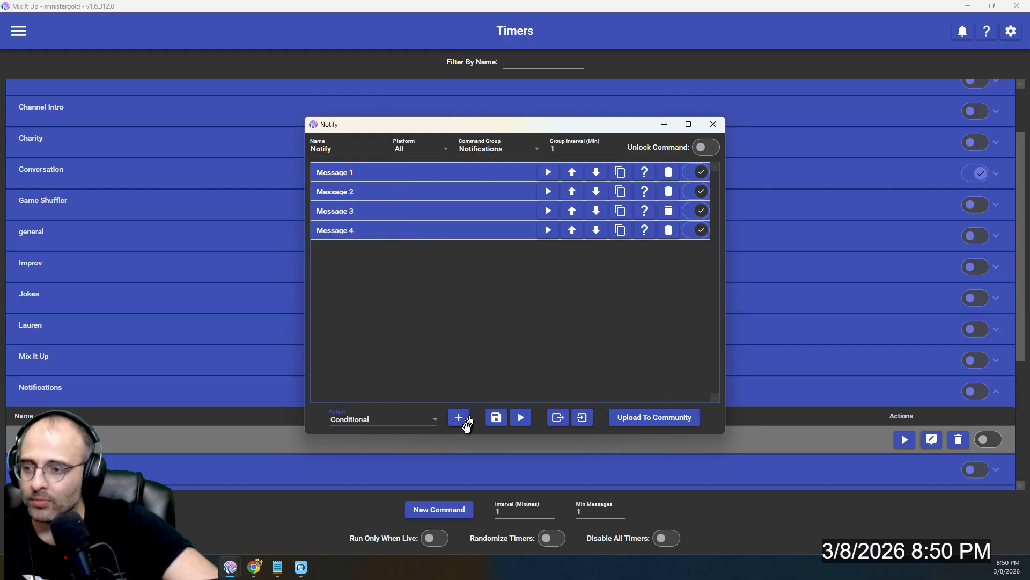
pyautogui.click(397, 170)
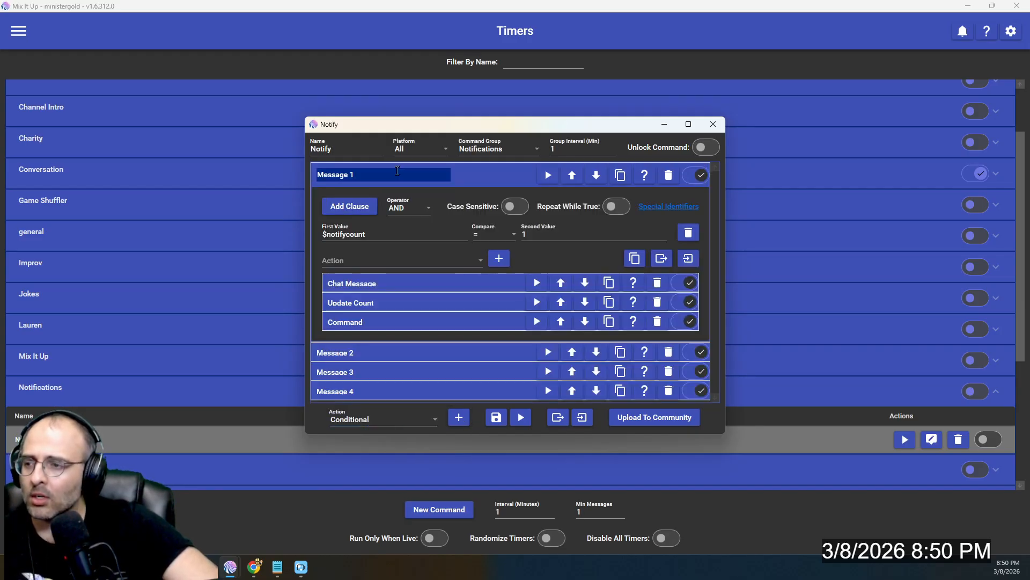
pyautogui.click(499, 179)
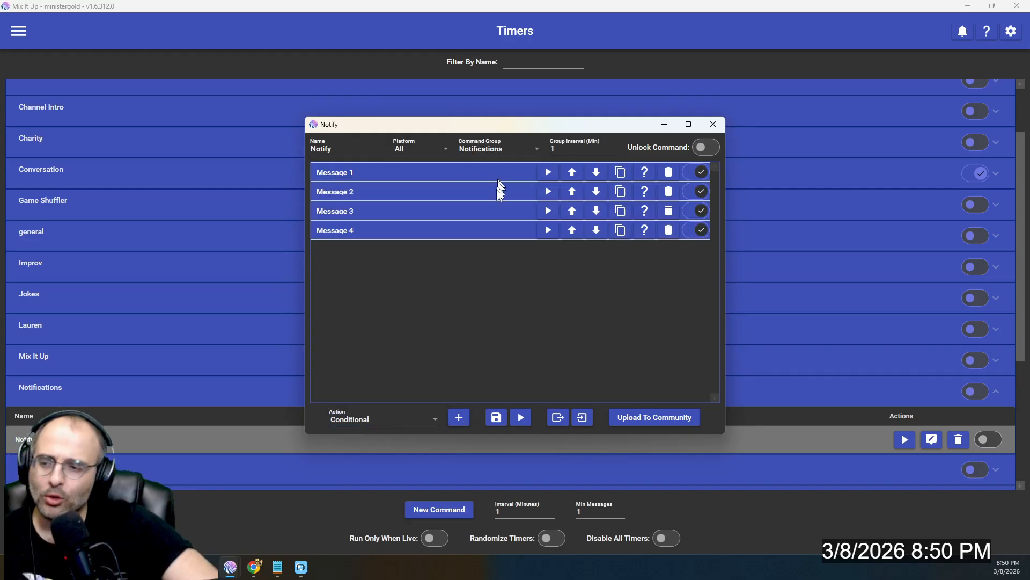
pyautogui.click(407, 421)
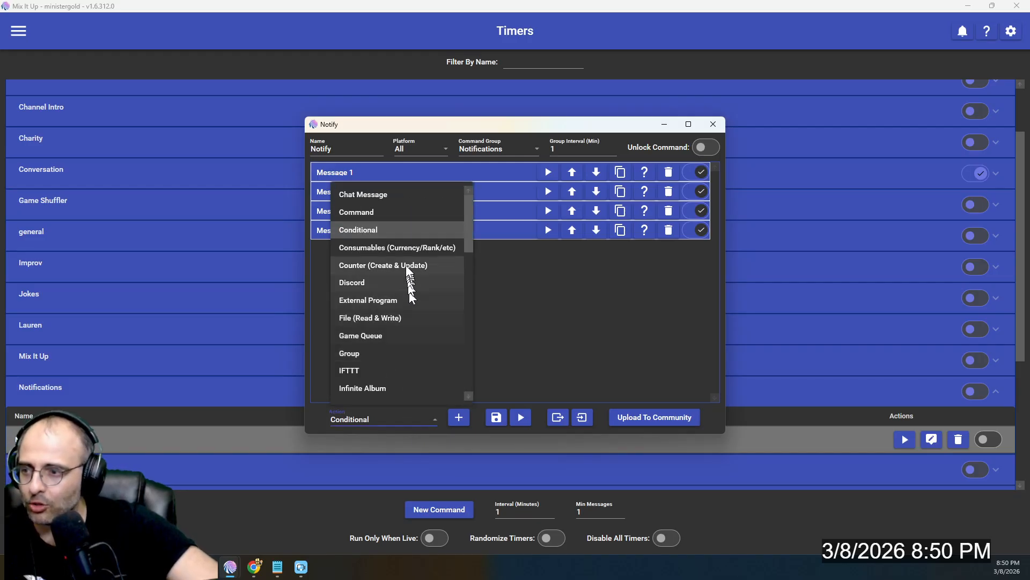
pyautogui.click(407, 265)
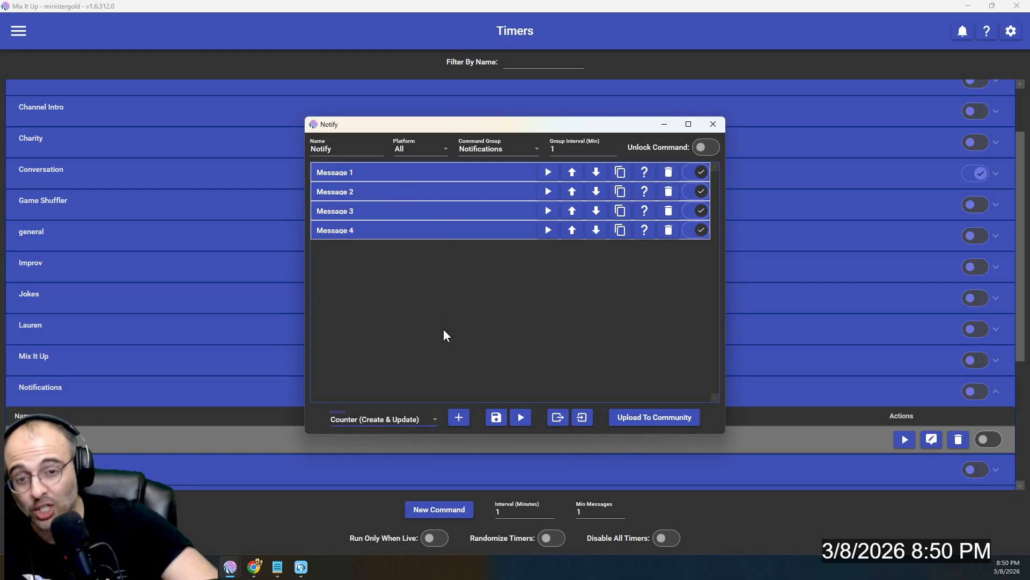
pyautogui.click(459, 417)
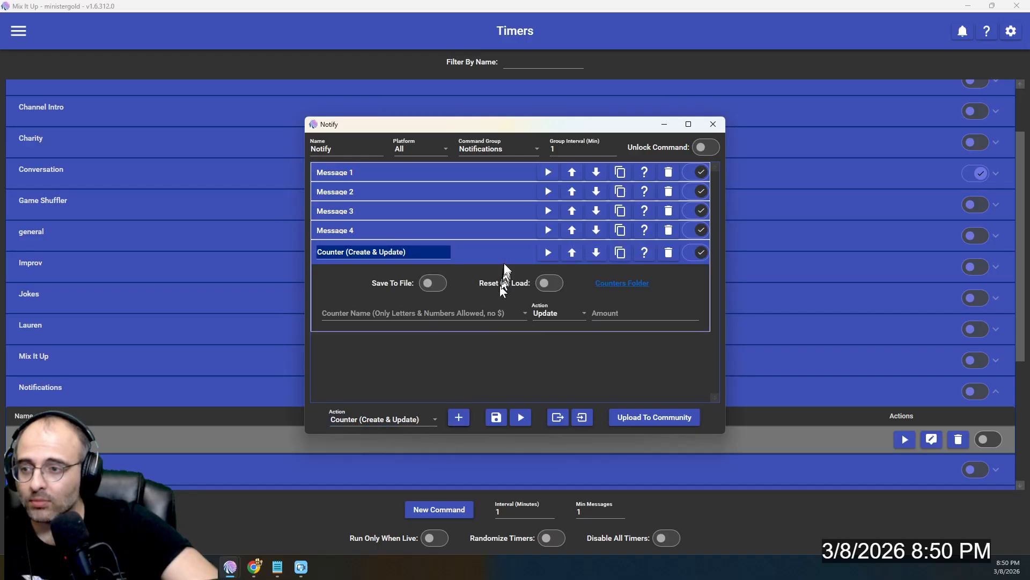
pyautogui.click(572, 252)
pyautogui.click(572, 233)
pyautogui.click(572, 214)
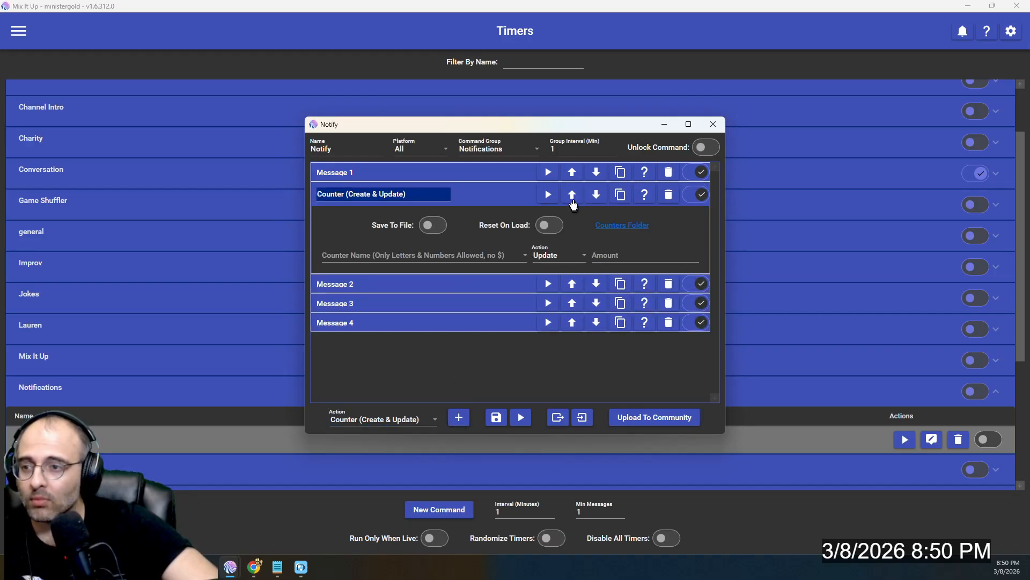
pyautogui.click(572, 196)
# - Configure the counter as notifycount, saved to file, Set to amount 1, and test it
pyautogui.click(433, 207)
pyautogui.click(387, 234)
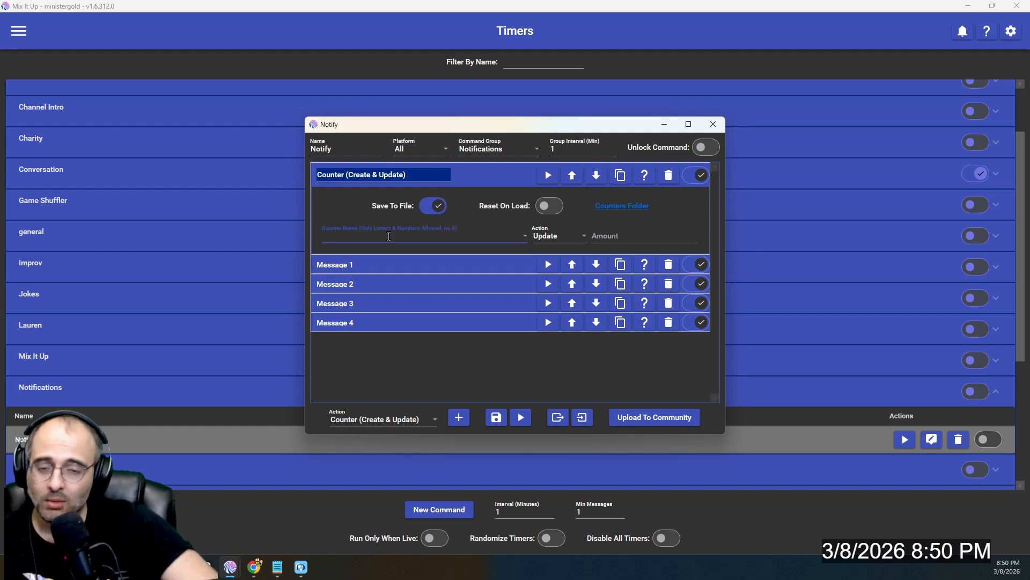
pyautogui.write('notifycount')
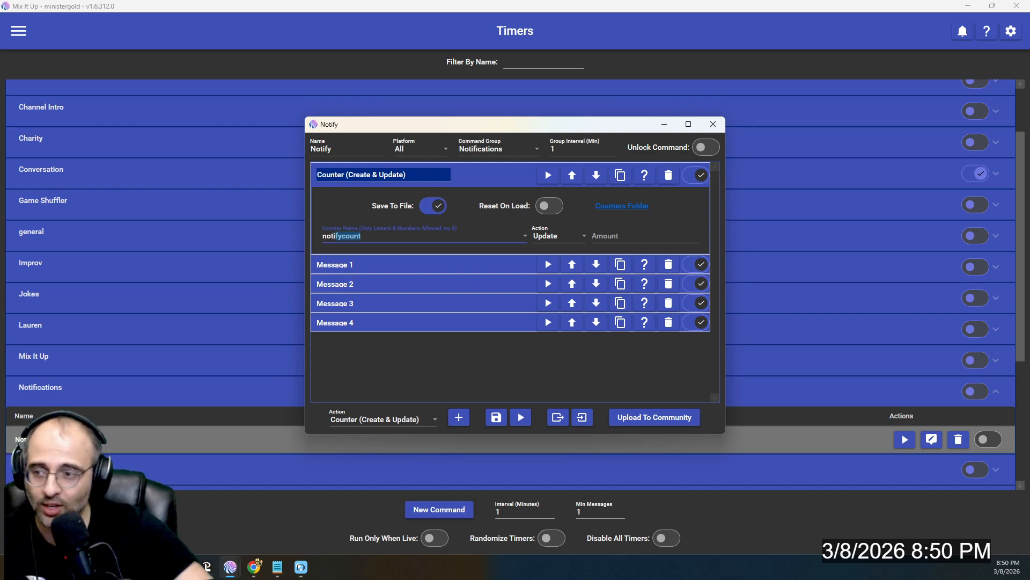
pyautogui.click(552, 236)
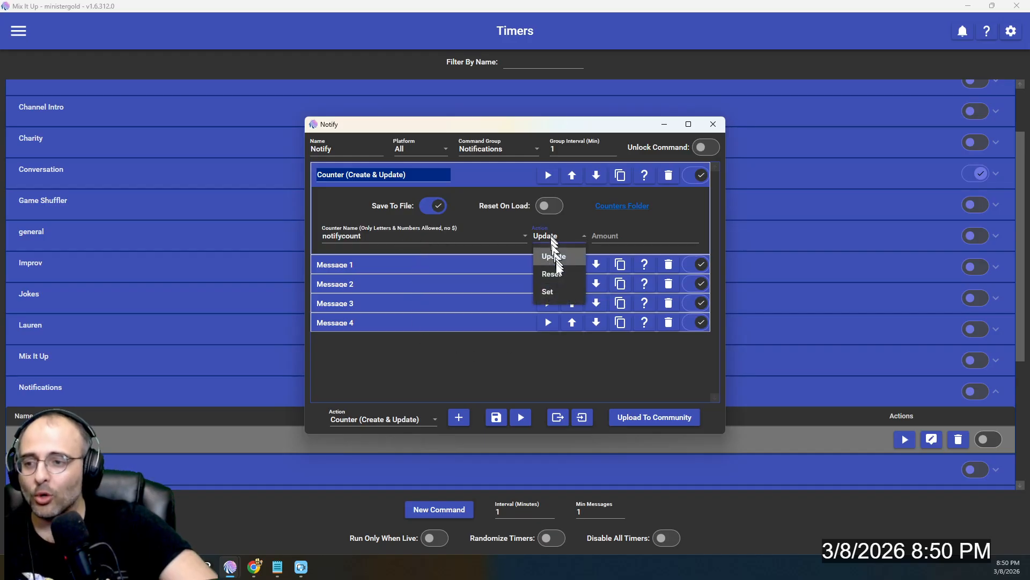
pyautogui.click(555, 291)
pyautogui.click(606, 238)
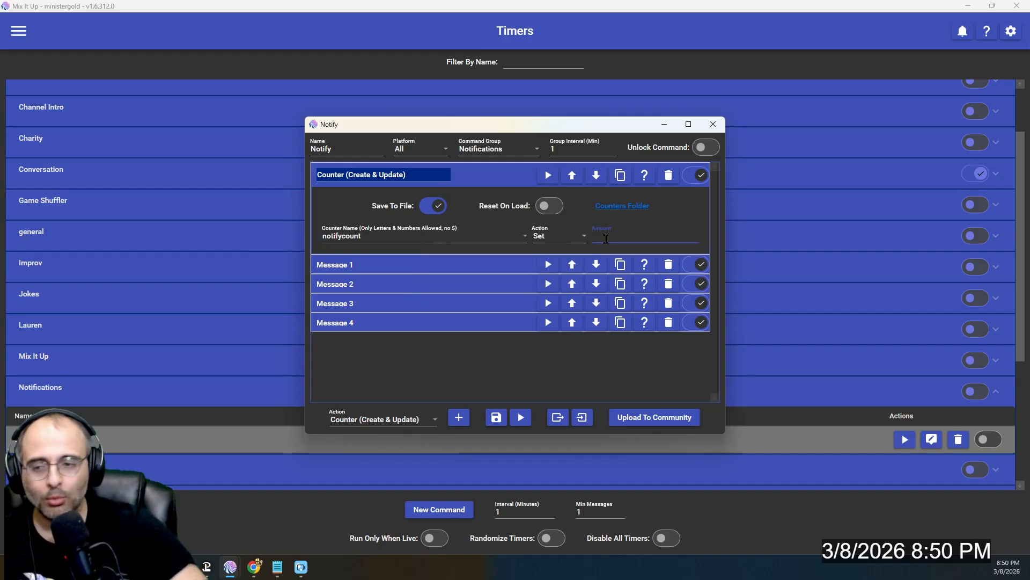
pyautogui.click(547, 177)
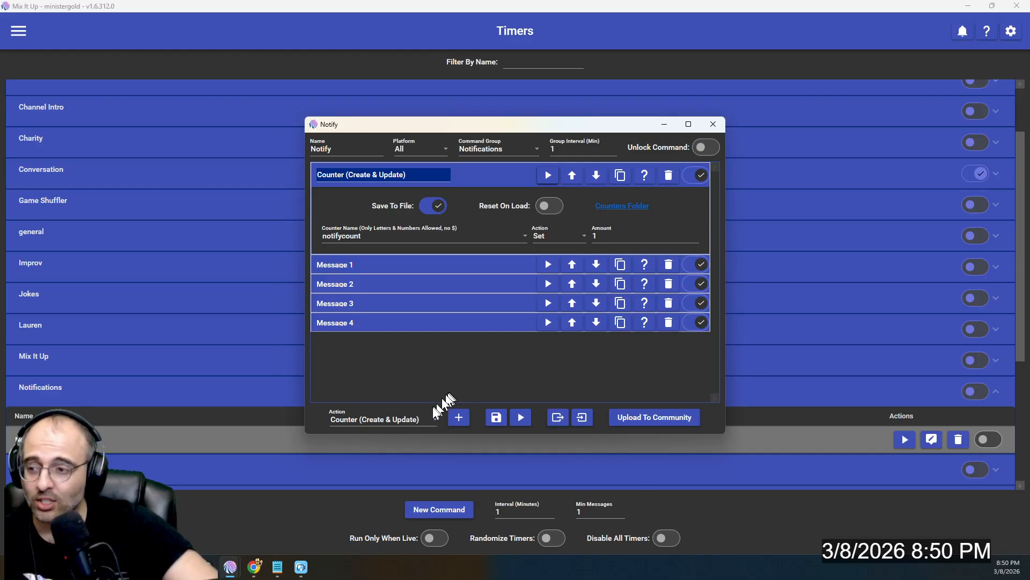
# - Append a chat message 'Notify Count: $notifycount' and place the editor beside stream chat
pyautogui.click(418, 418)
pyautogui.click(394, 195)
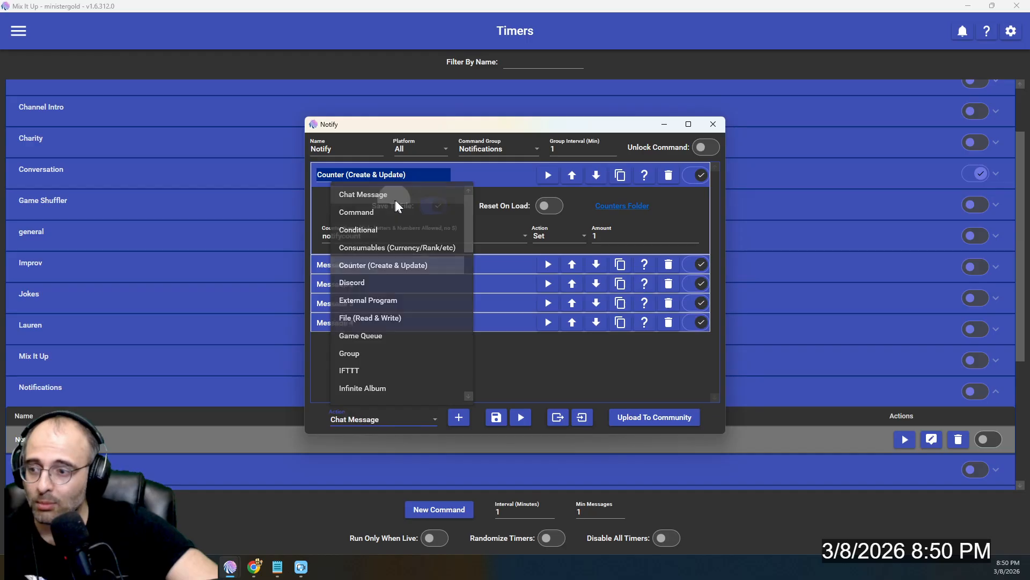
pyautogui.click(459, 418)
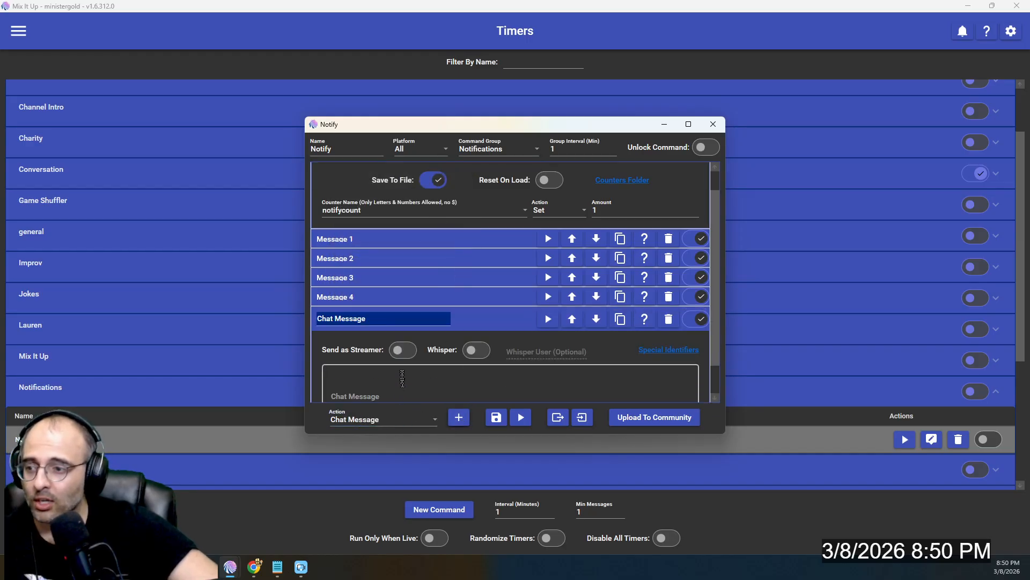
pyautogui.write('Notify Count:')
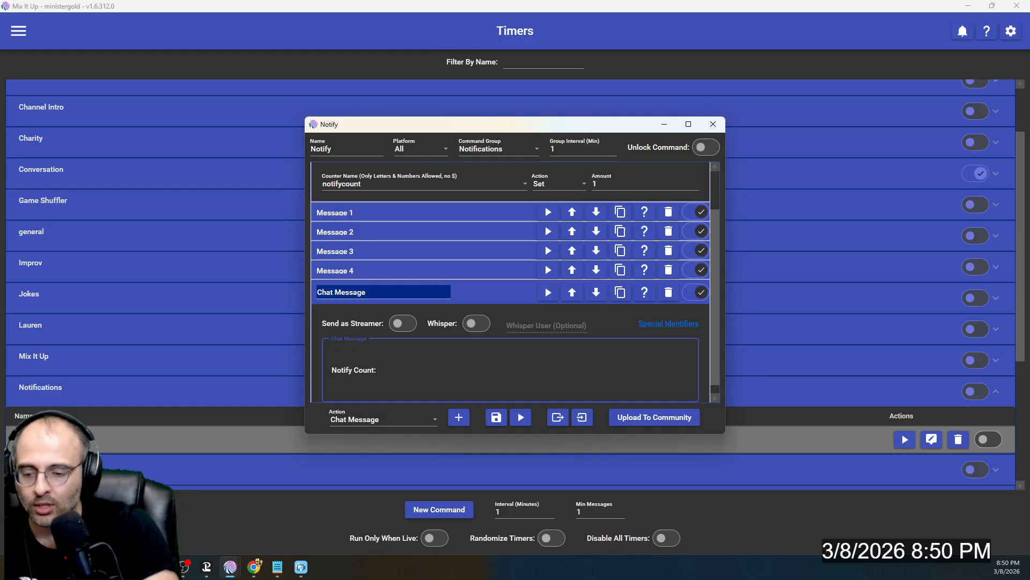
pyautogui.write(' $notifycou')
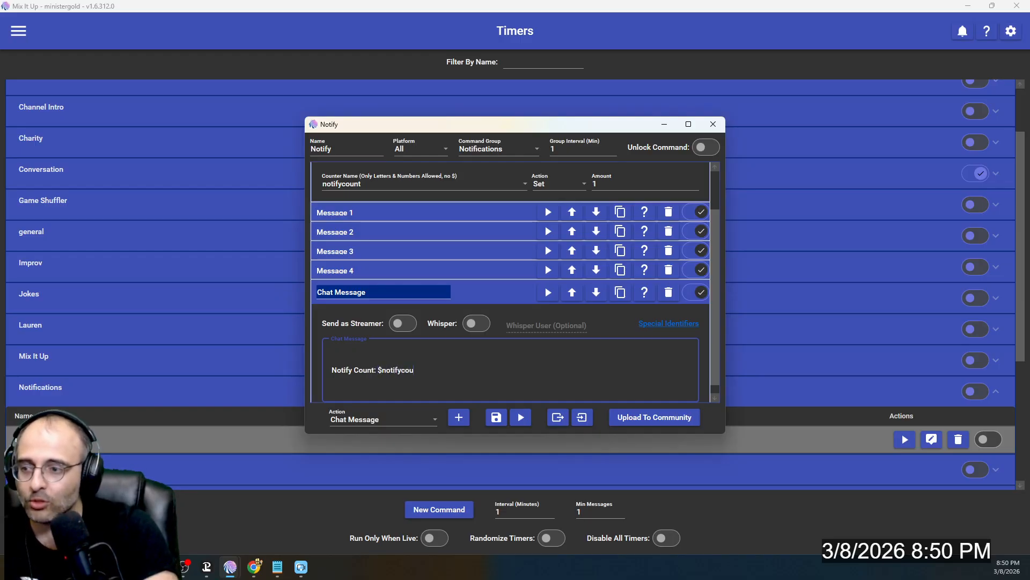
pyautogui.write('nt')
pyautogui.moveTo(540, 126); pyautogui.dragTo(270, 71)
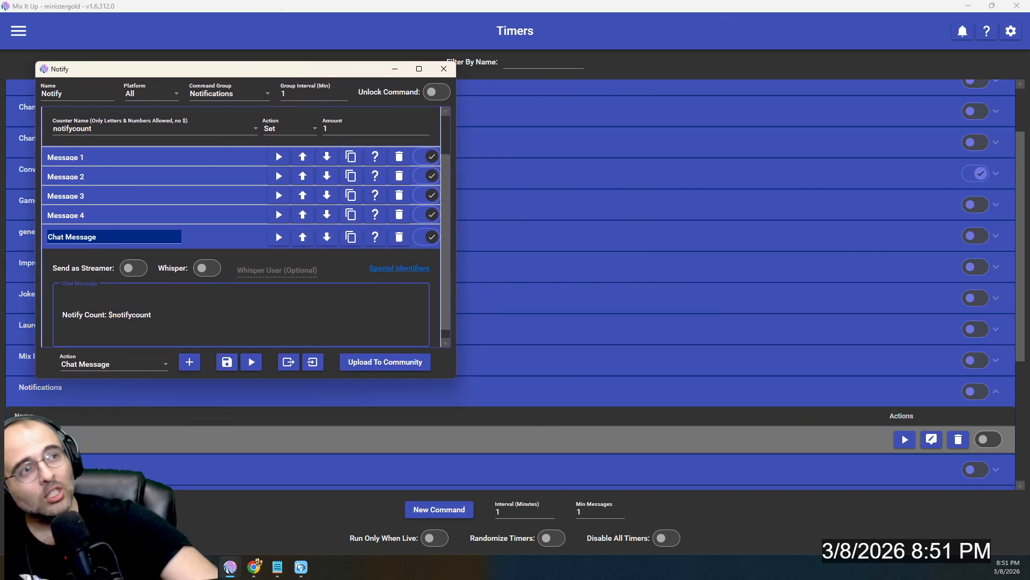
pyautogui.moveTo(1029, 140); pyautogui.dragTo(599, 76)
# - Test-post 'Notify Count: 1', then delete the test chat message and counter actions
pyautogui.click(278, 237)
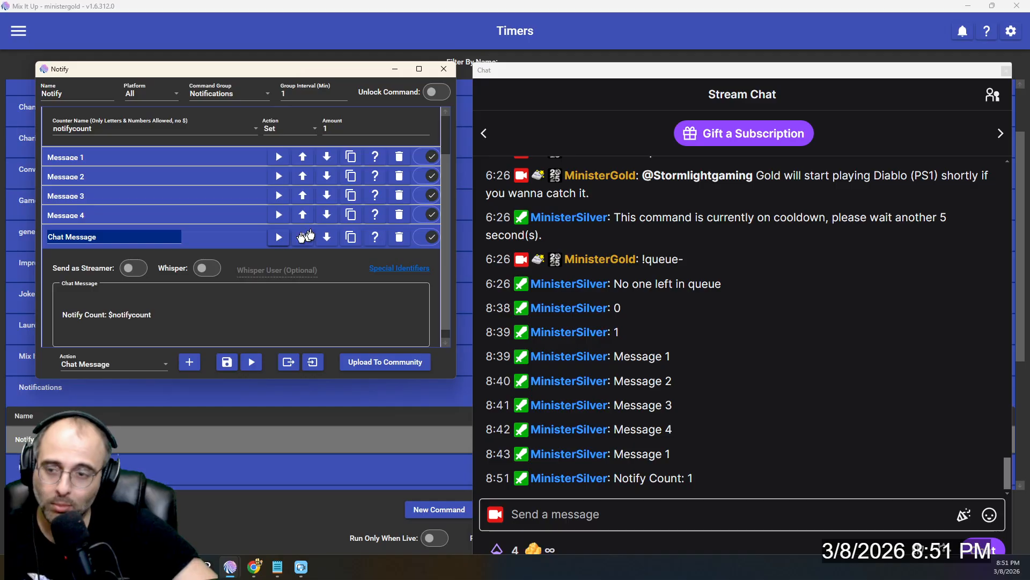
pyautogui.click(399, 237)
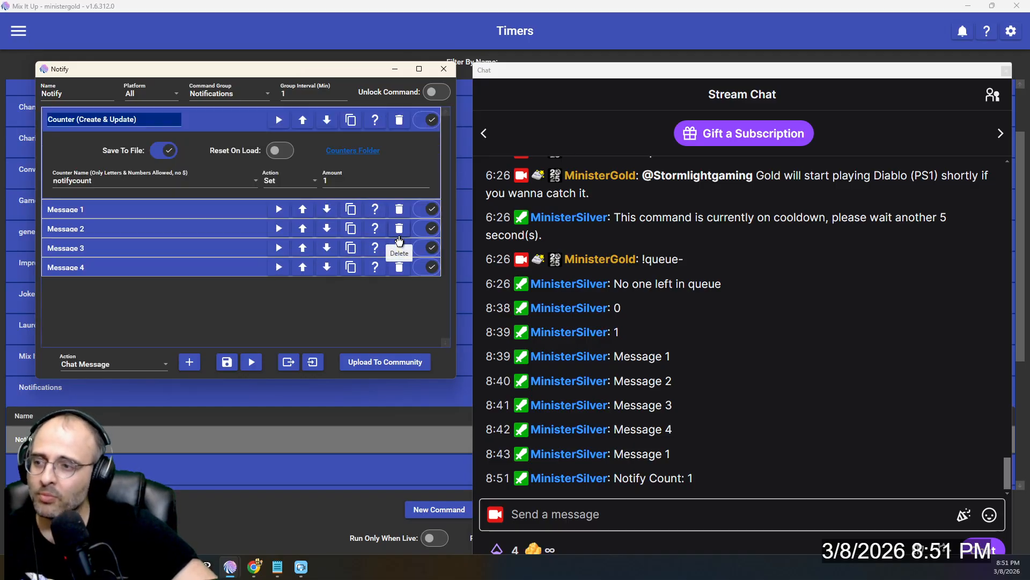
pyautogui.click(399, 119)
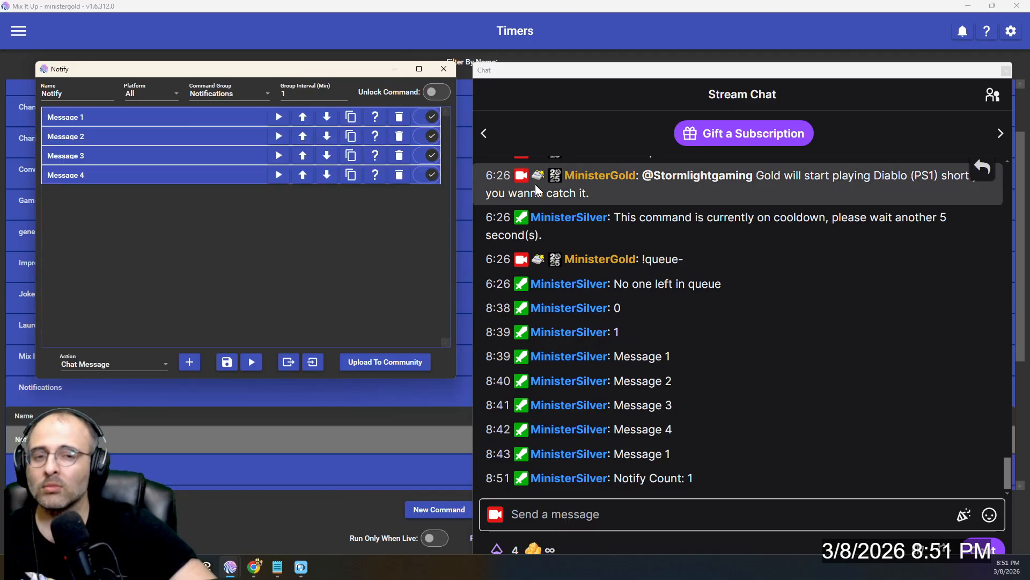
pyautogui.click(727, 67)
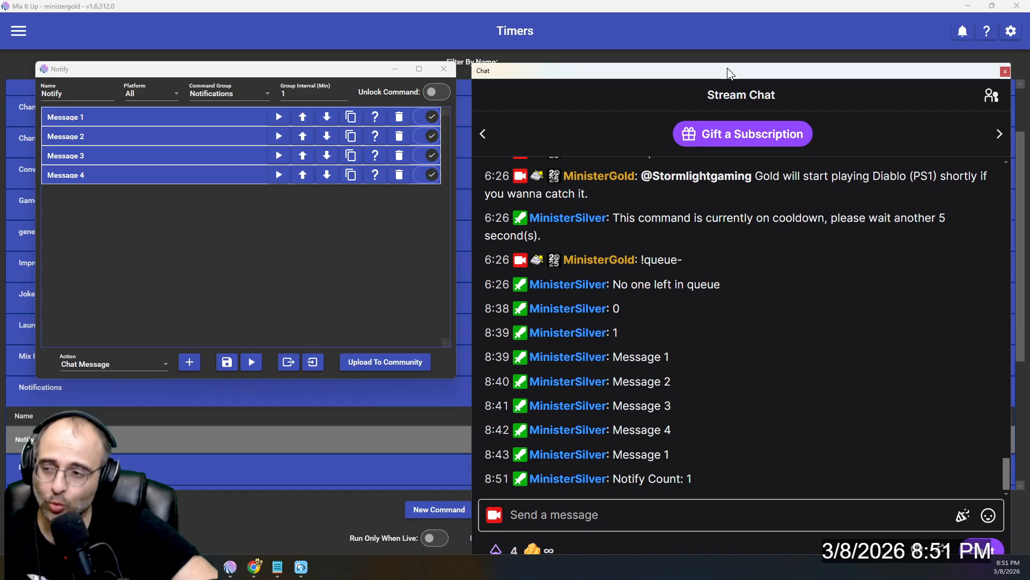
pyautogui.moveTo(727, 68); pyautogui.dragTo(1029, 69)
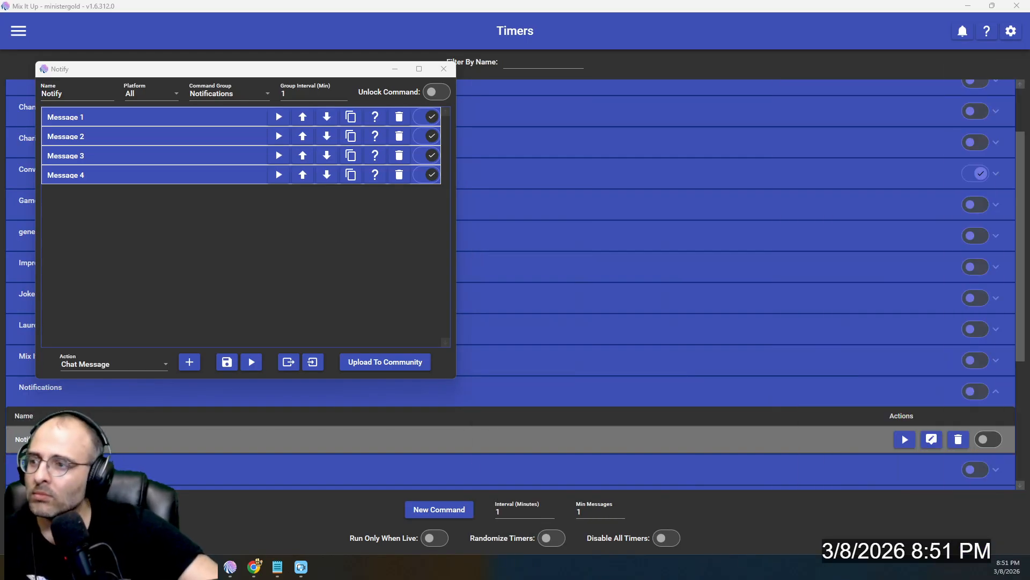
# - Center the Notify editor and inspect Message 1's condition and chat message action
pyautogui.moveTo(320, 71); pyautogui.dragTo(698, 57)
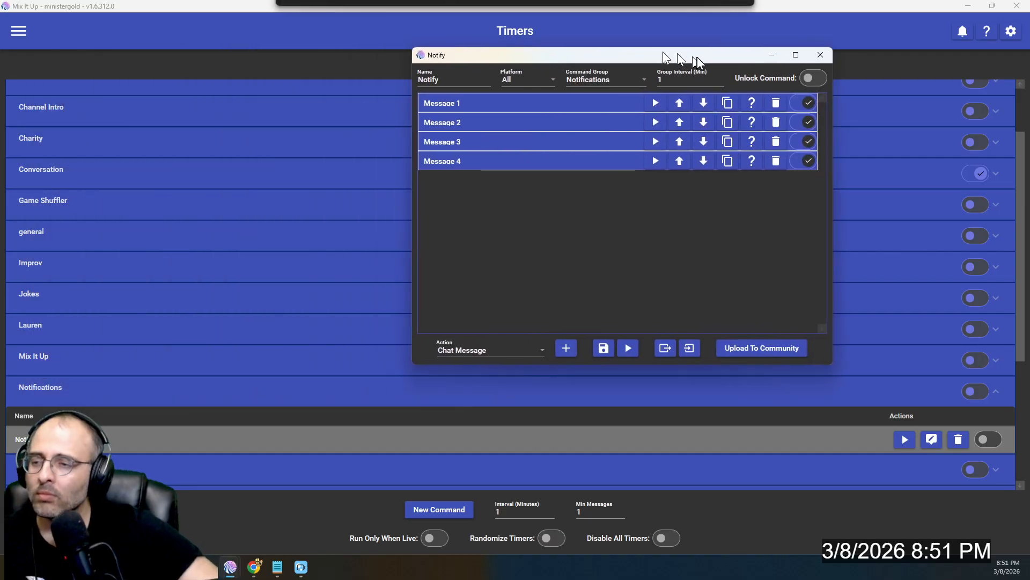
pyautogui.click(579, 106)
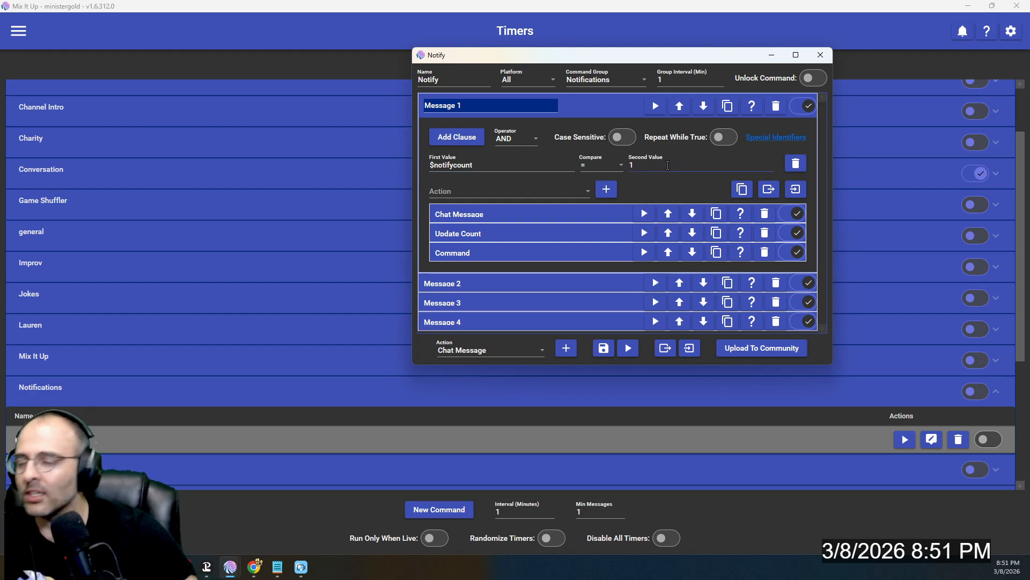
pyautogui.click(488, 191)
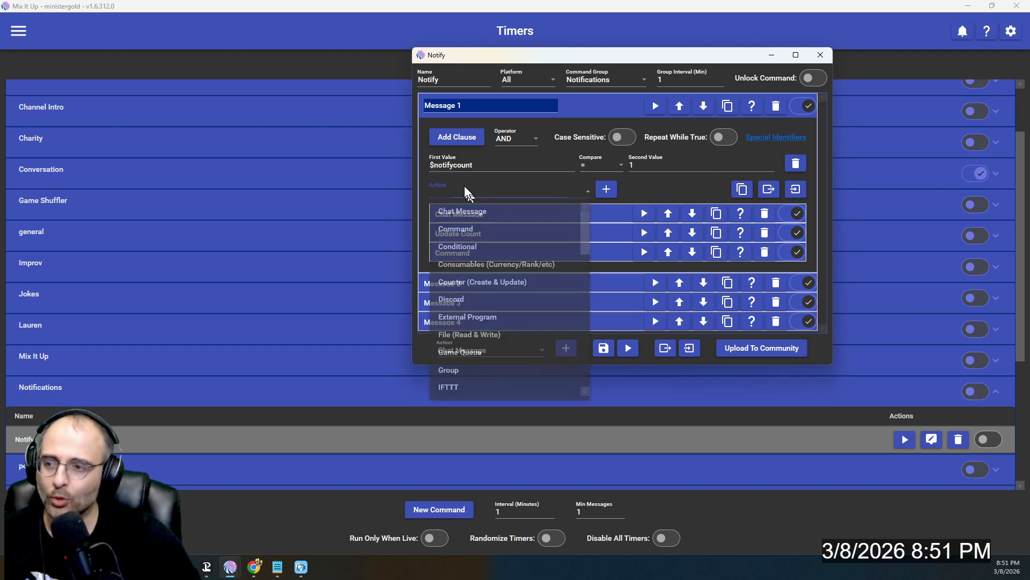
pyautogui.click(491, 213)
pyautogui.click(582, 217)
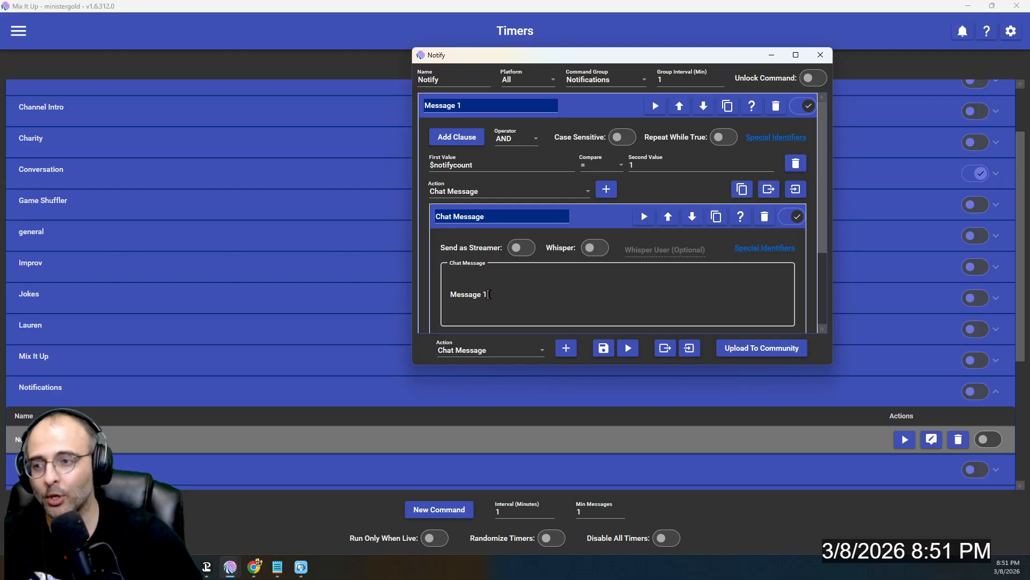
pyautogui.click(572, 215)
# - Inspect Message 1's Update Count and Command actions, then collapse Message 1
pyautogui.click(515, 191)
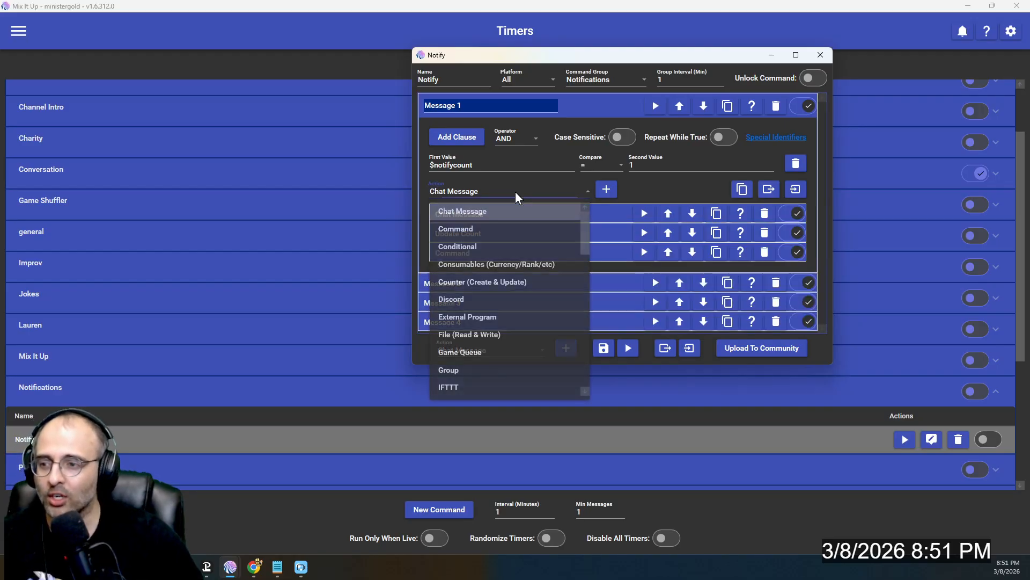
pyautogui.click(512, 282)
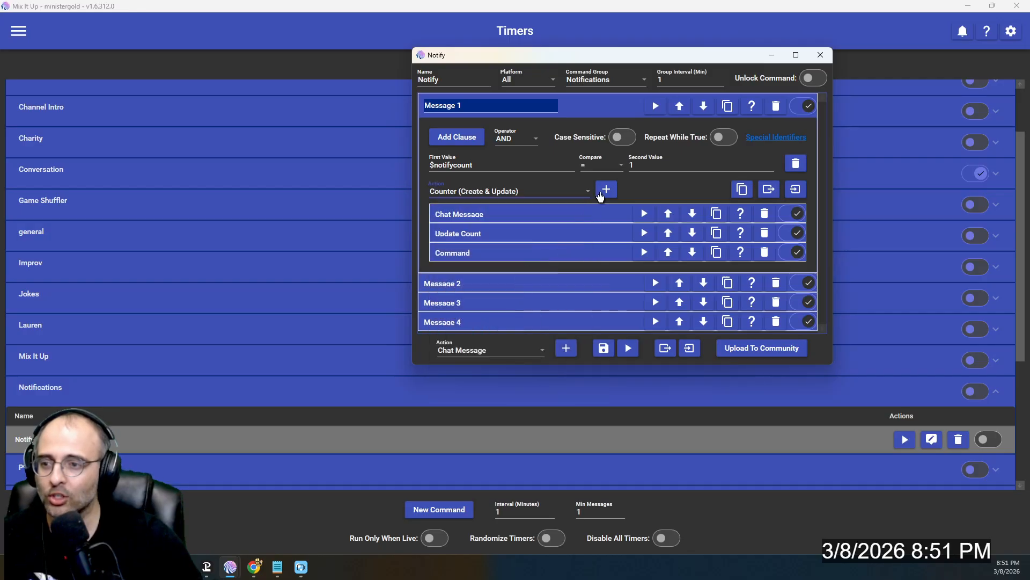
pyautogui.click(550, 234)
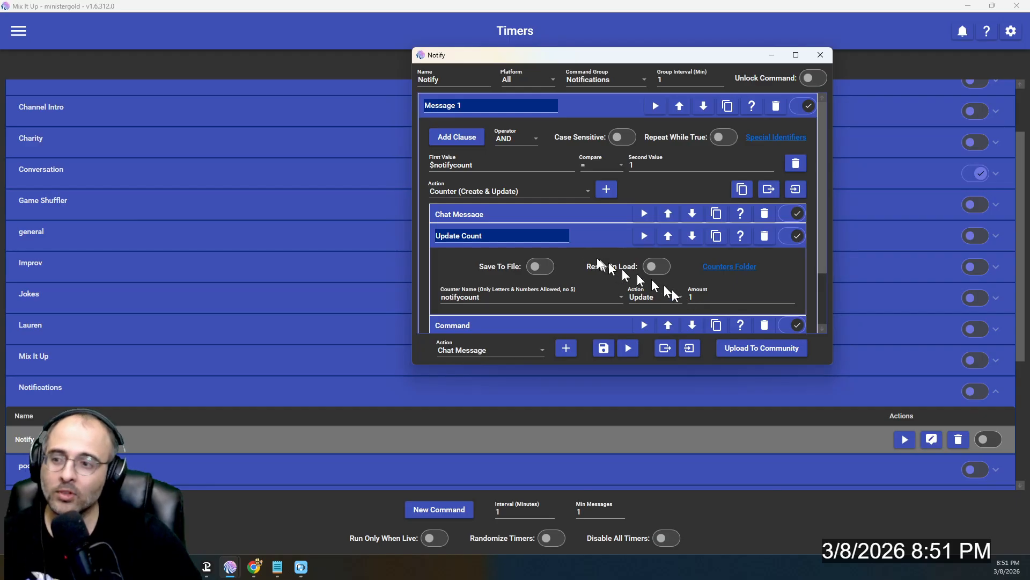
pyautogui.click(576, 237)
pyautogui.click(480, 194)
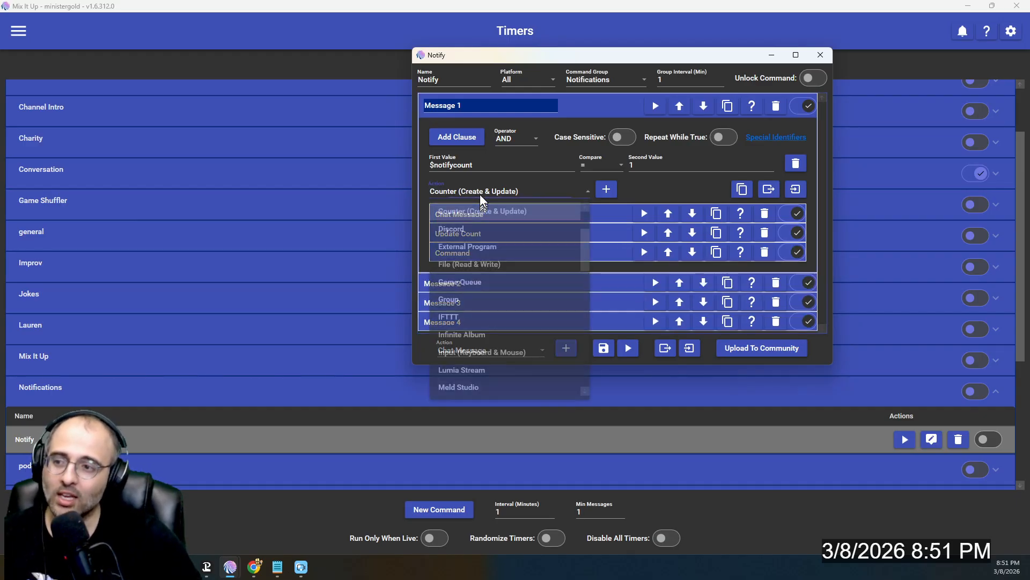
pyautogui.scroll(1, 483, 257)
pyautogui.click(474, 228)
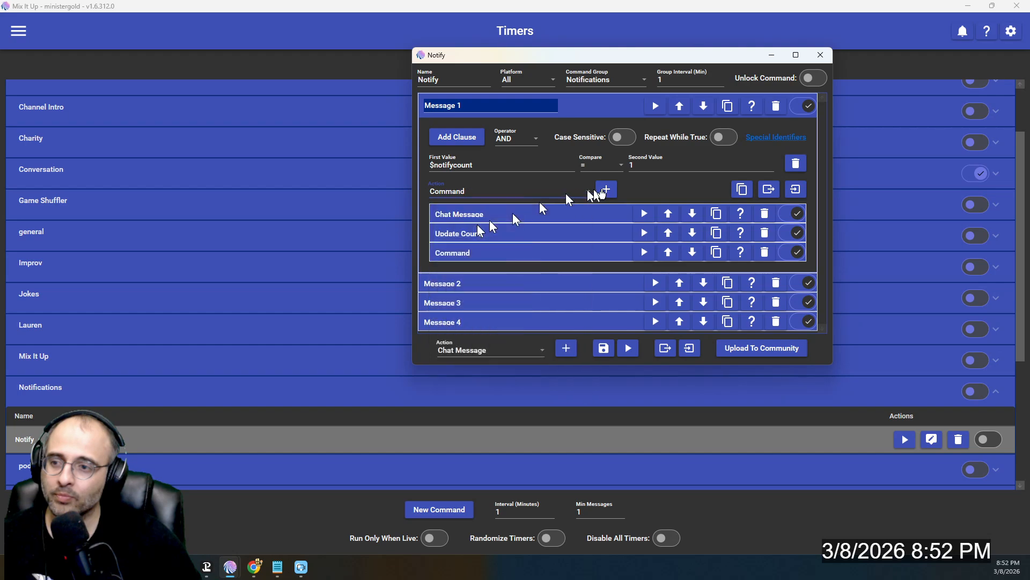
pyautogui.click(578, 253)
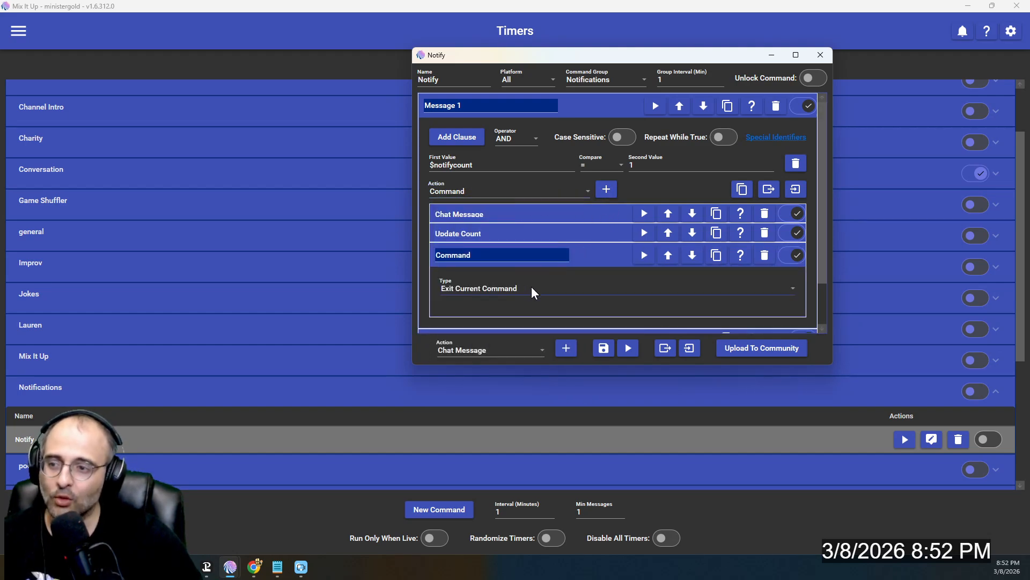
pyautogui.click(595, 106)
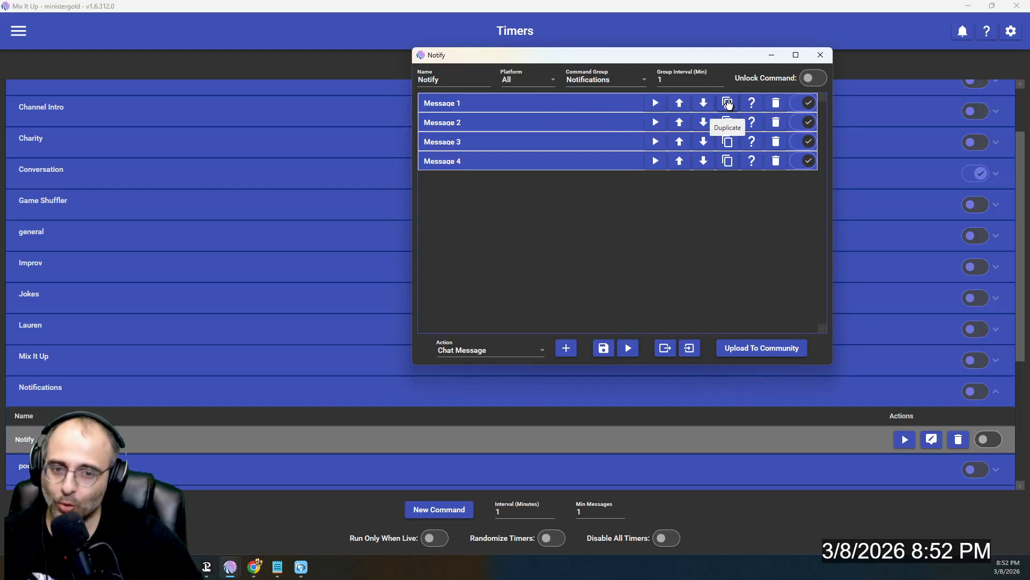
# - Review Message 2: $notifycount = 2, chat 'Message 2', notifycount Update by 1, then Command
pyautogui.click(561, 123)
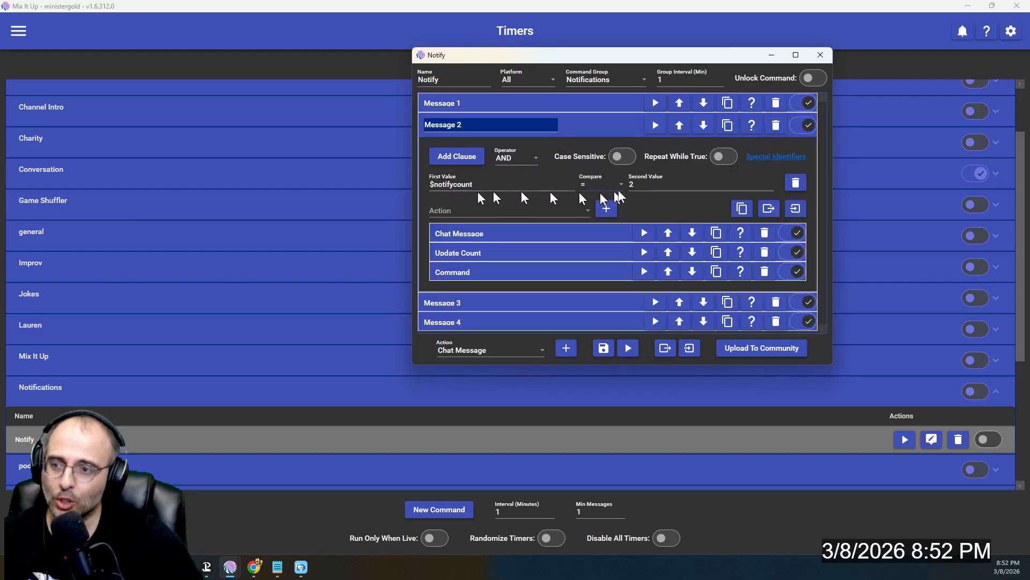
pyautogui.click(524, 232)
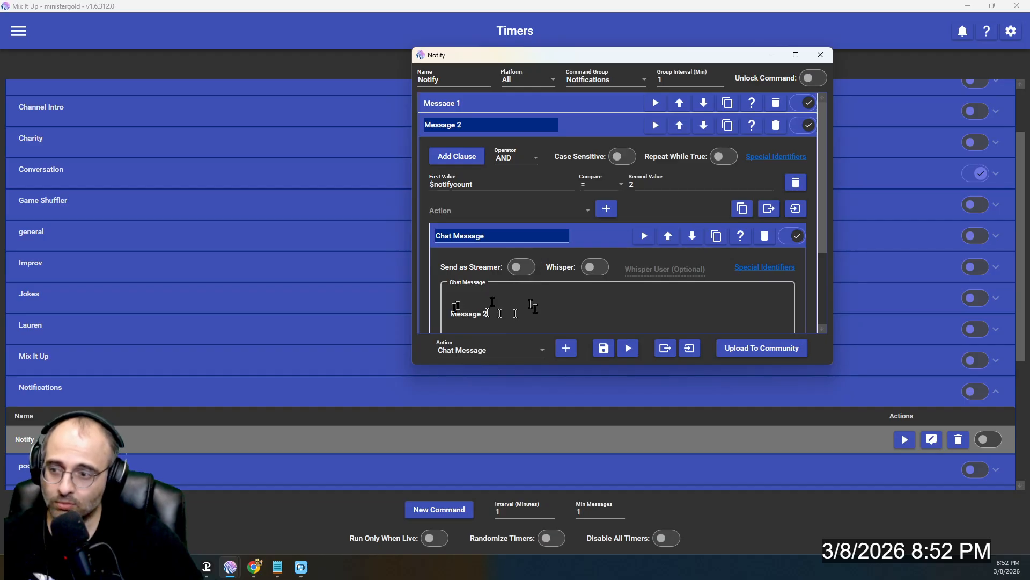
pyautogui.click(598, 242)
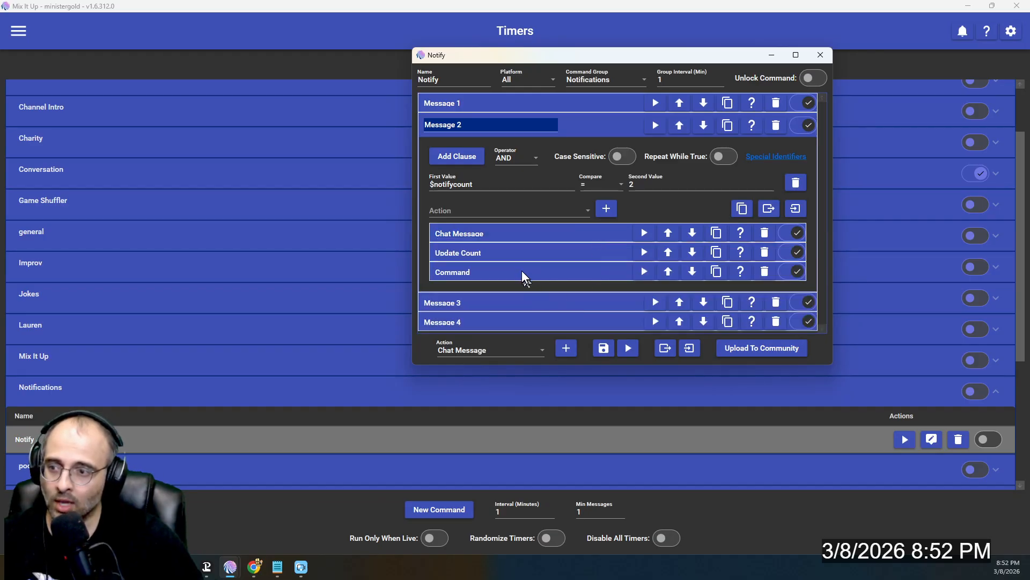
pyautogui.click(524, 254)
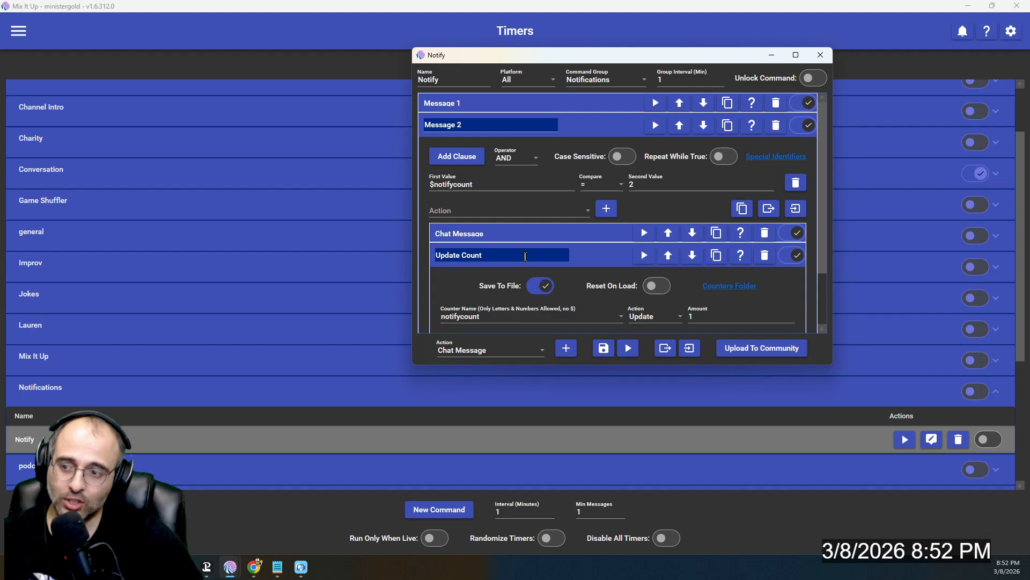
pyautogui.click(598, 255)
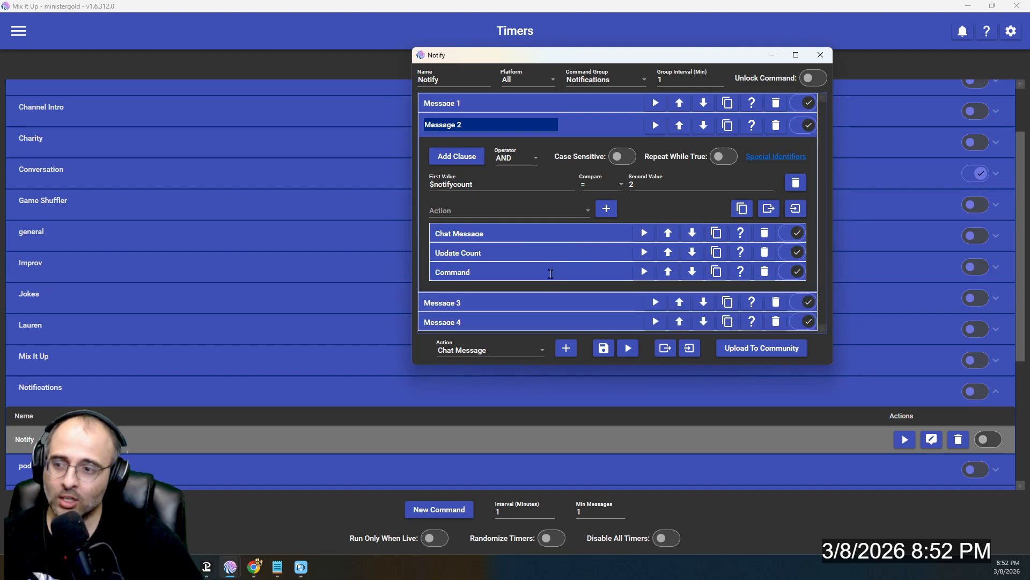
pyautogui.click(542, 274)
pyautogui.click(578, 273)
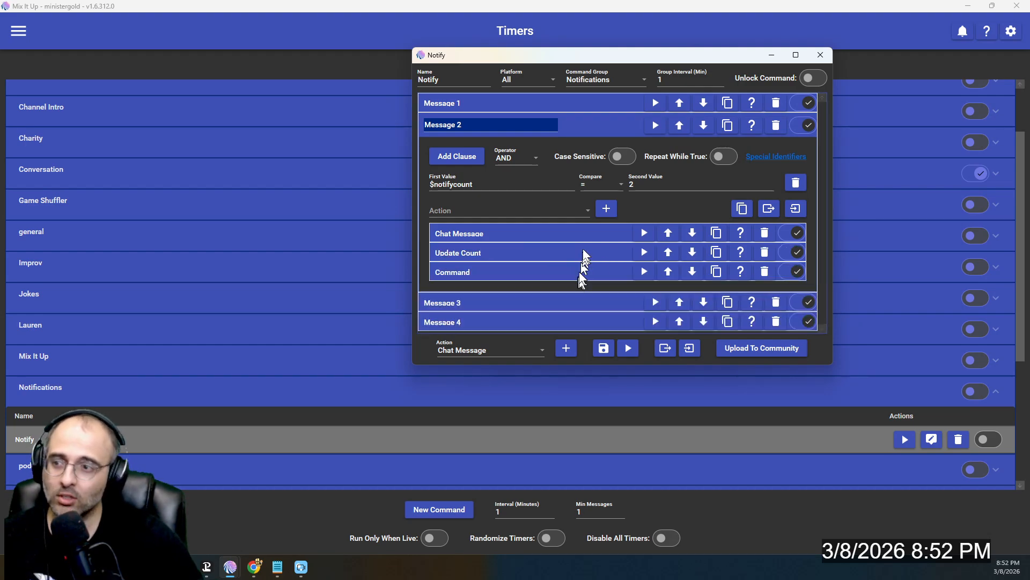
pyautogui.click(575, 122)
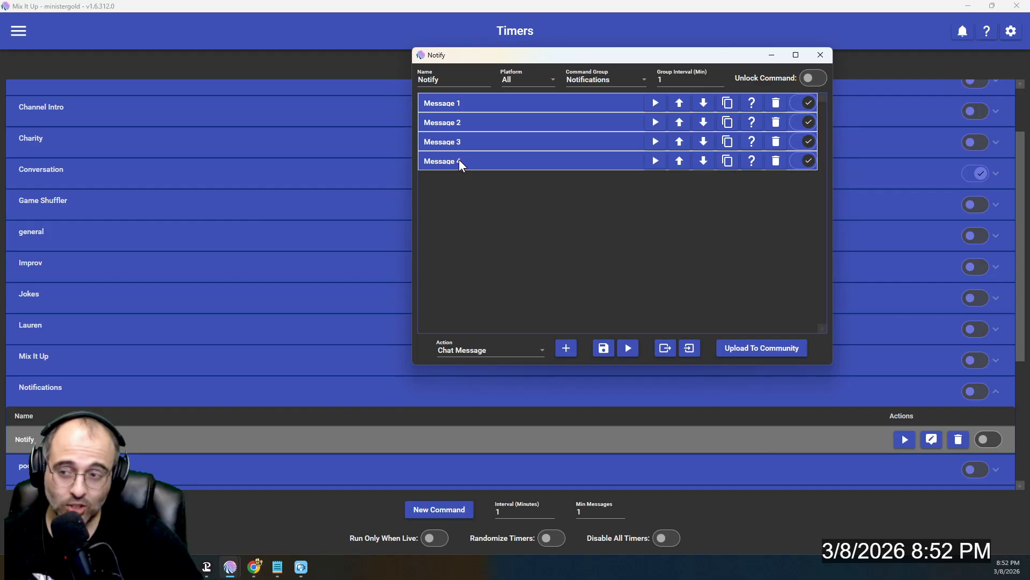
# - Set Message 4's Update Count action to reset notifycount to 1
pyautogui.click(514, 166)
pyautogui.click(519, 299)
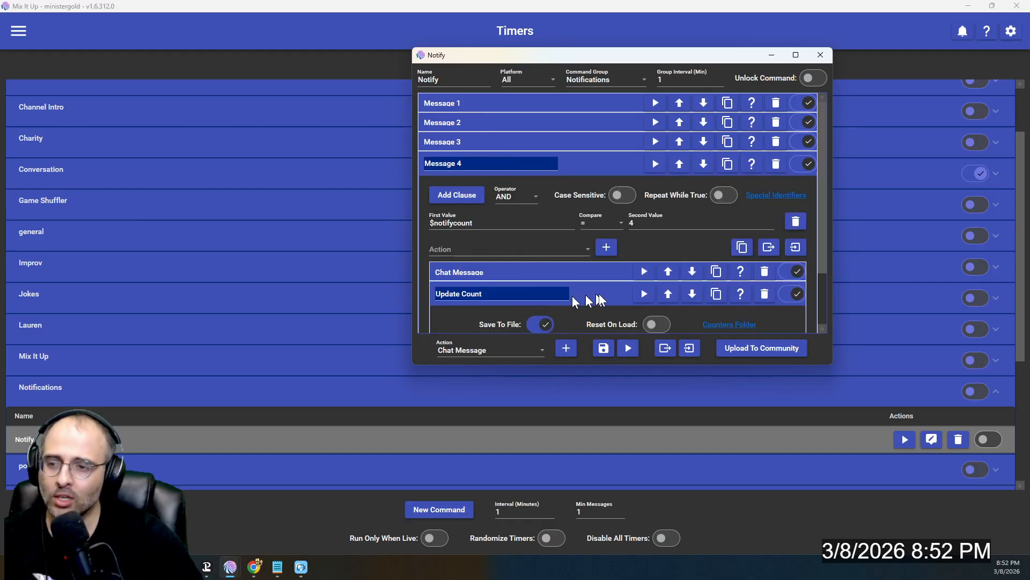
pyautogui.click(706, 285)
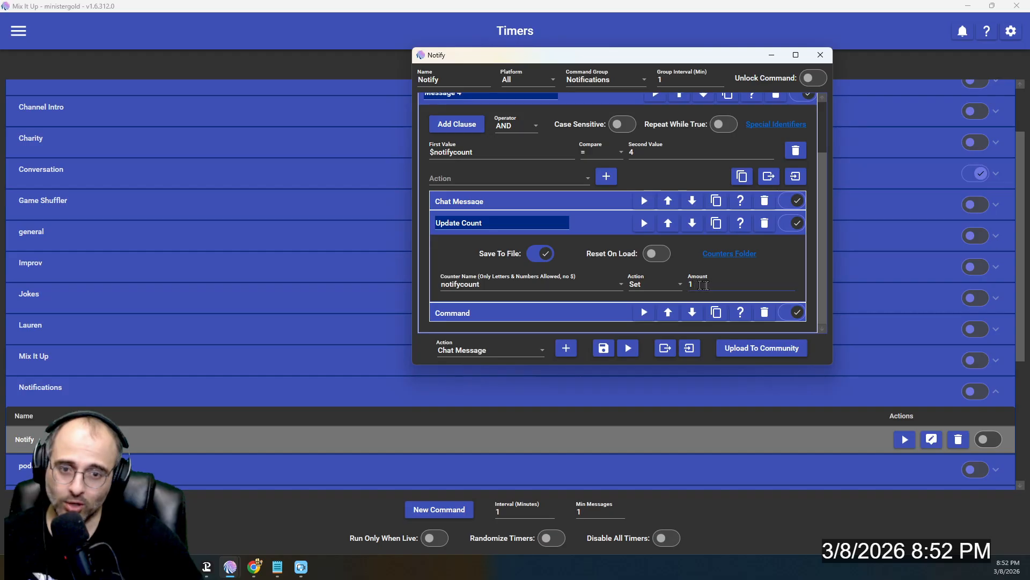
pyautogui.scroll(3, 583, 274)
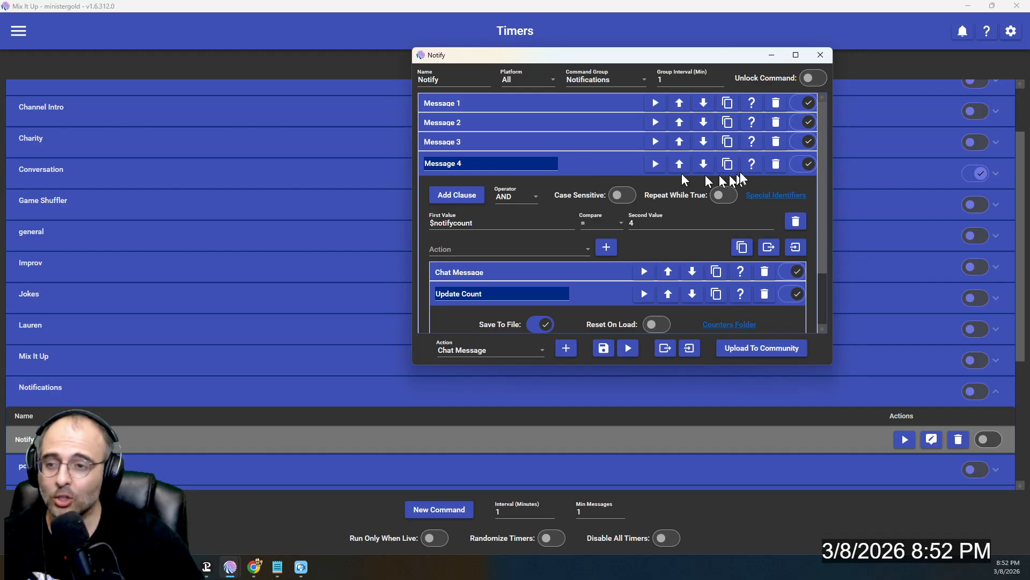
pyautogui.scroll(-2, 636, 301)
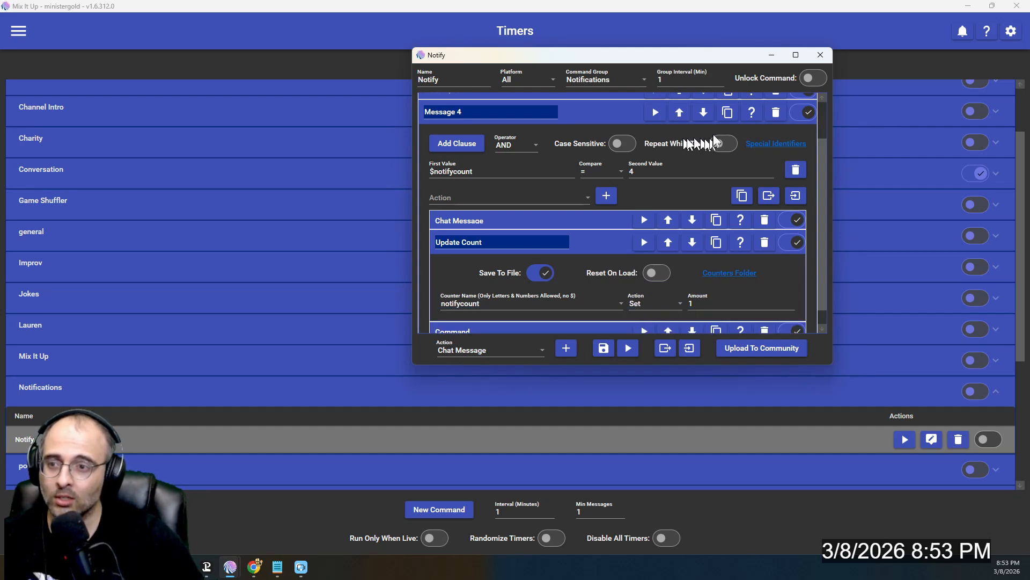
pyautogui.click(598, 114)
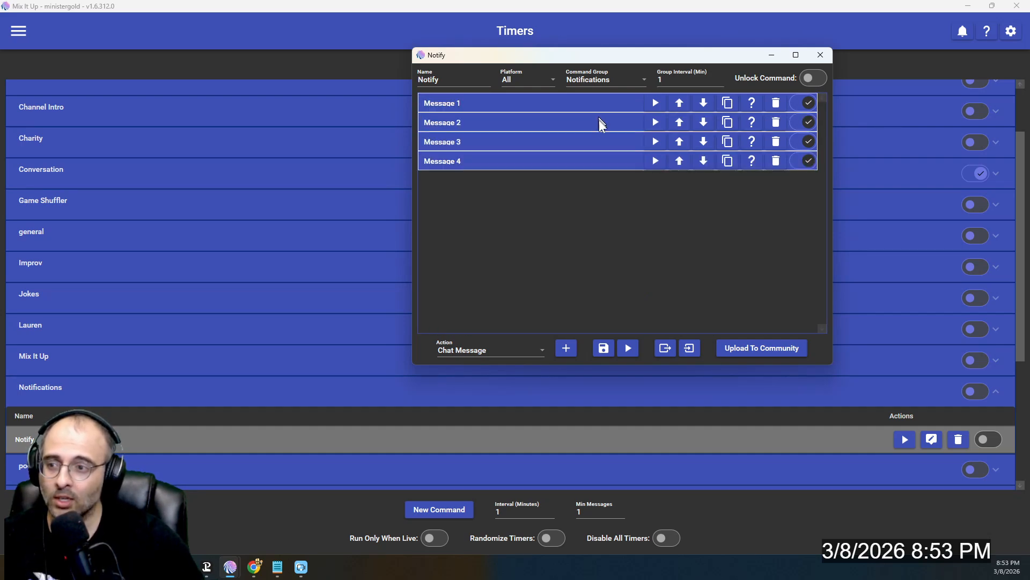
pyautogui.click(728, 161)
pyautogui.click(477, 183)
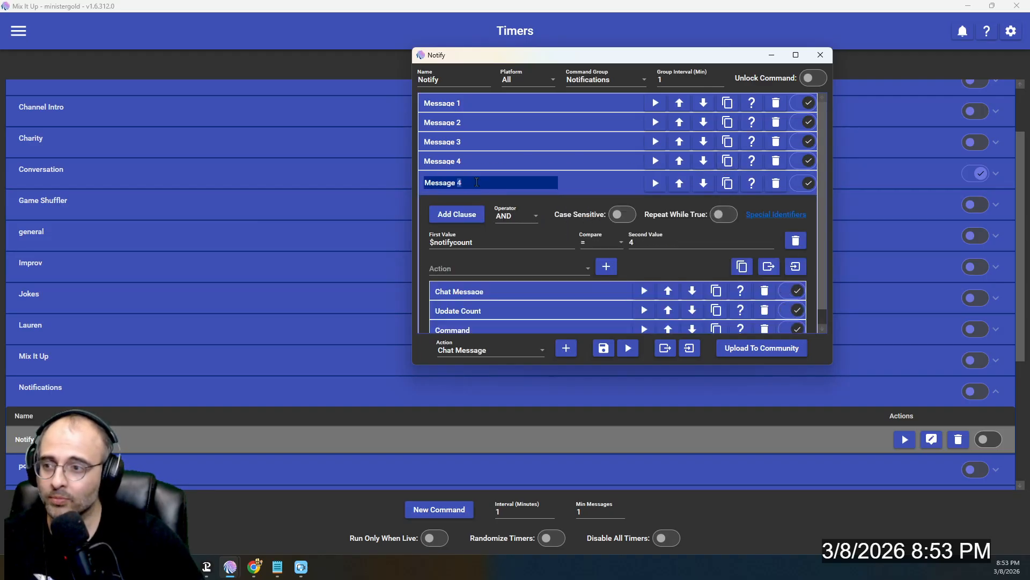
pyautogui.press('BackSpace')
pyautogui.write('5')
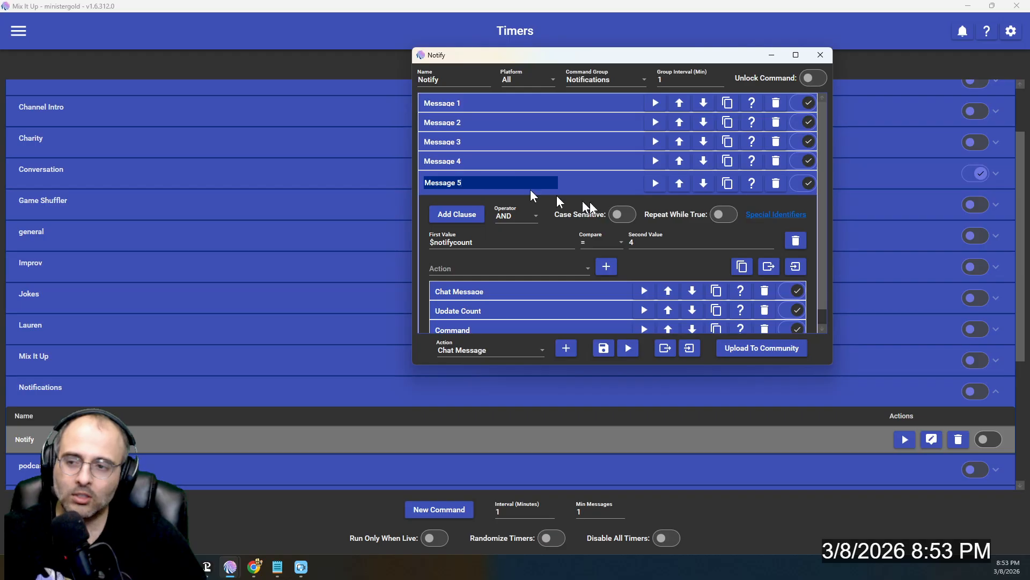
pyautogui.doubleClick(671, 242)
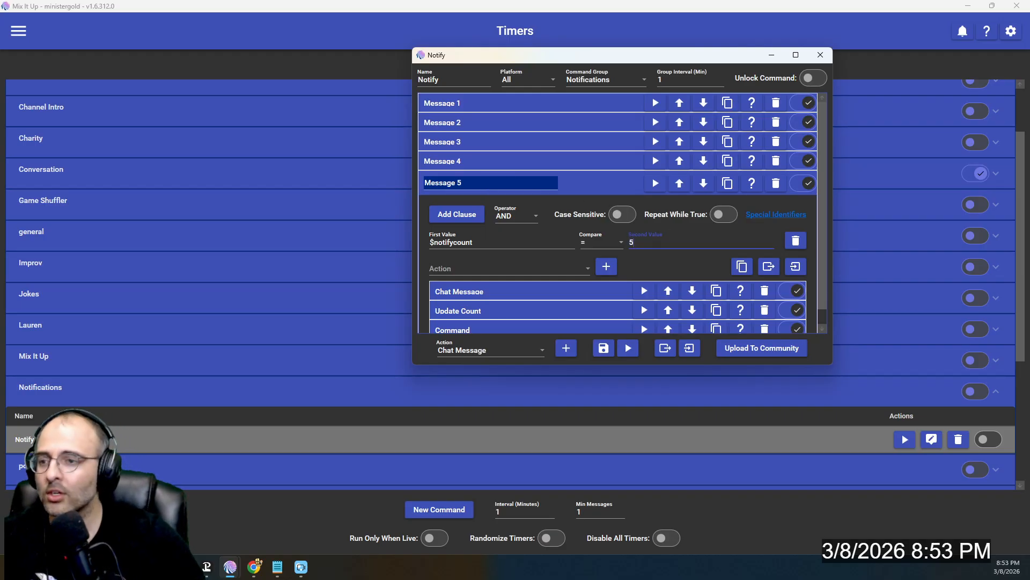
pyautogui.click(558, 292)
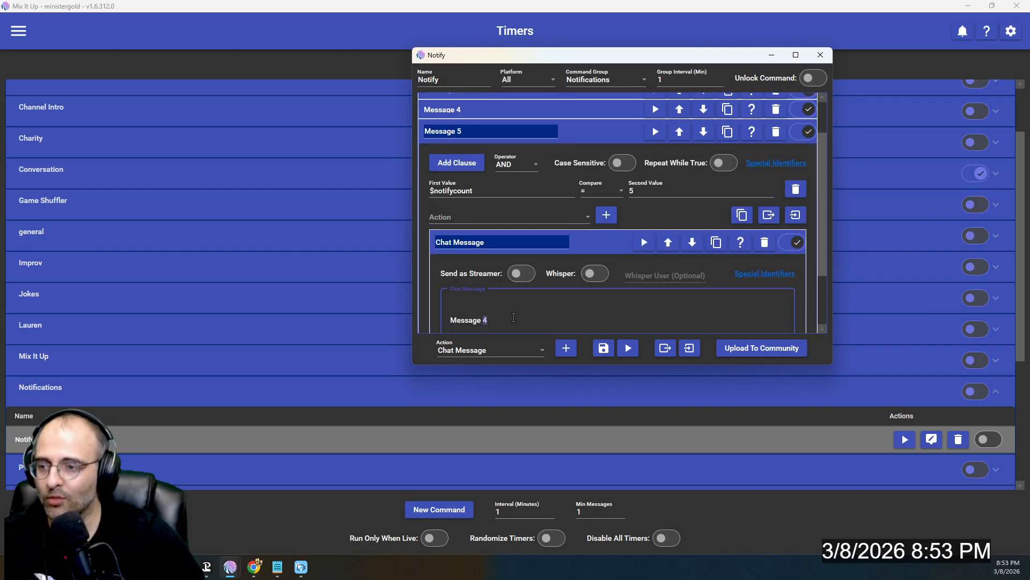
pyautogui.click(593, 246)
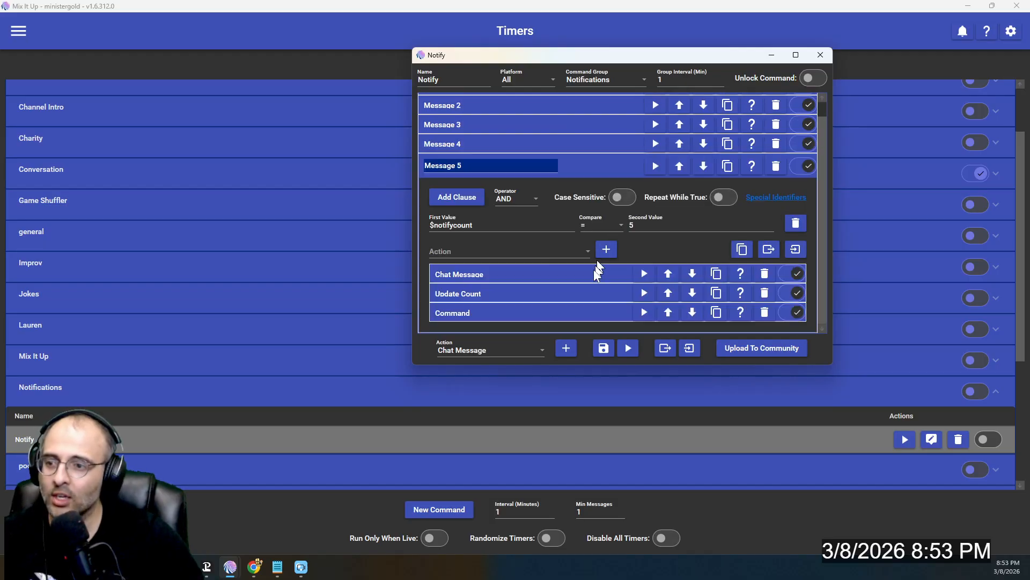
pyautogui.click(576, 293)
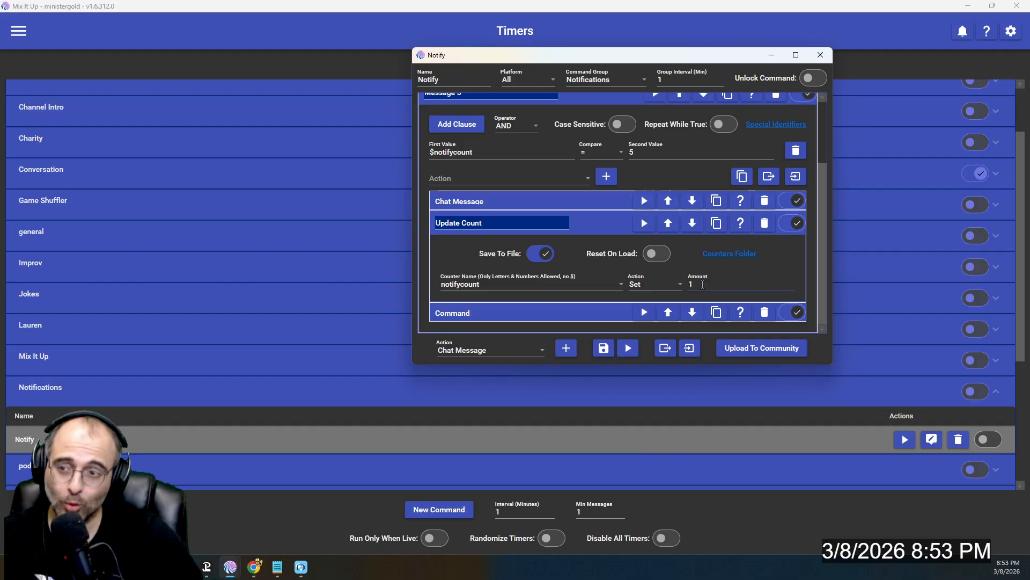
pyautogui.scroll(3, 687, 285)
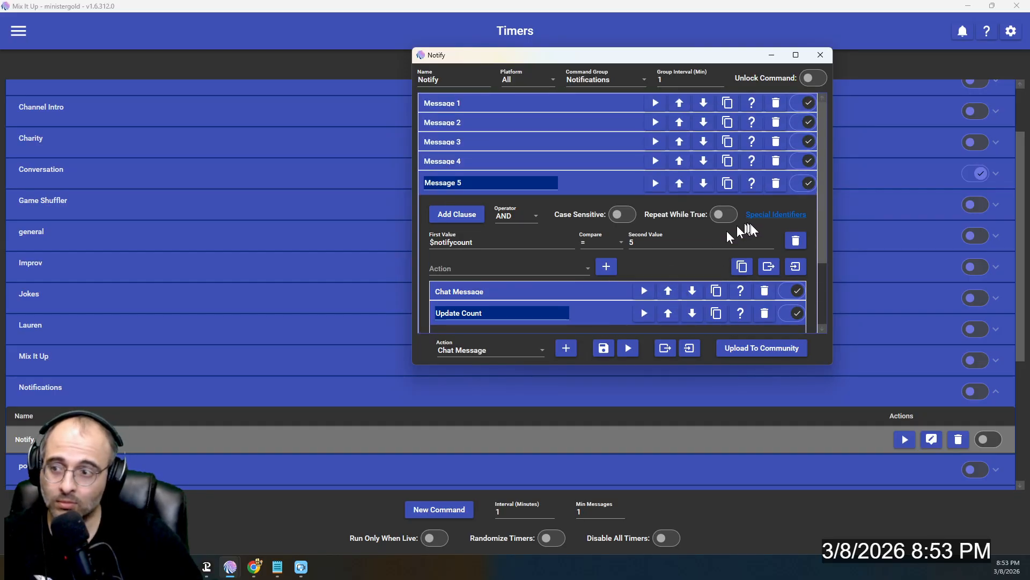
pyautogui.click(776, 183)
pyautogui.click(601, 160)
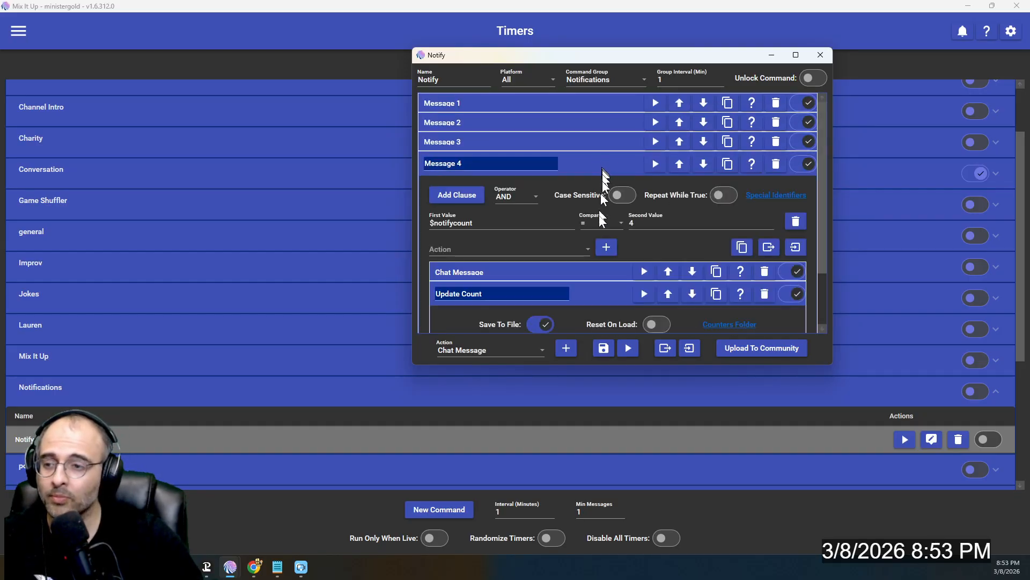
pyautogui.scroll(-2, 598, 233)
pyautogui.click(614, 225)
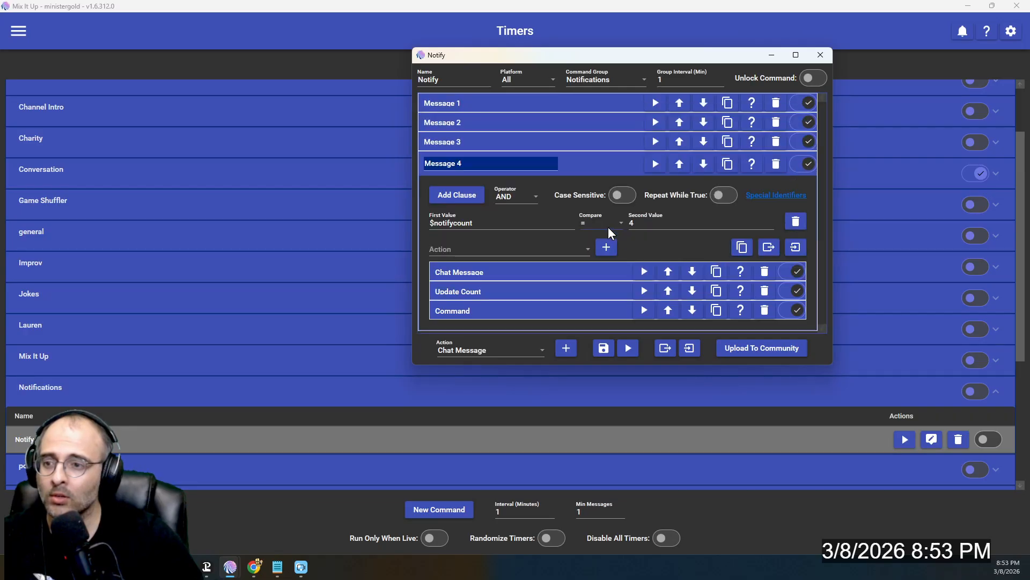
pyautogui.click(600, 160)
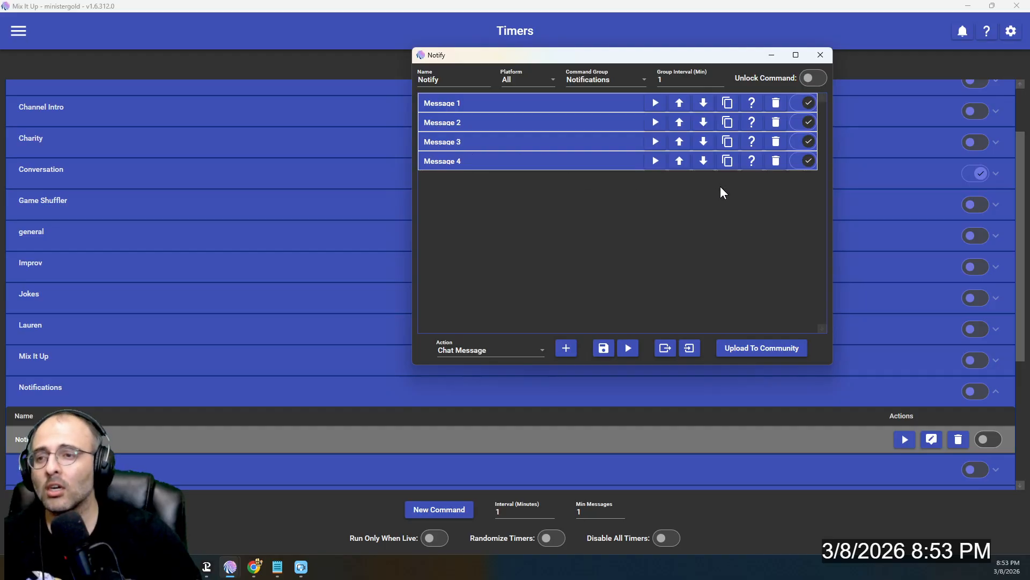
# - Enter 15 minutes as the Notify group interval and close the editor
pyautogui.click(688, 79)
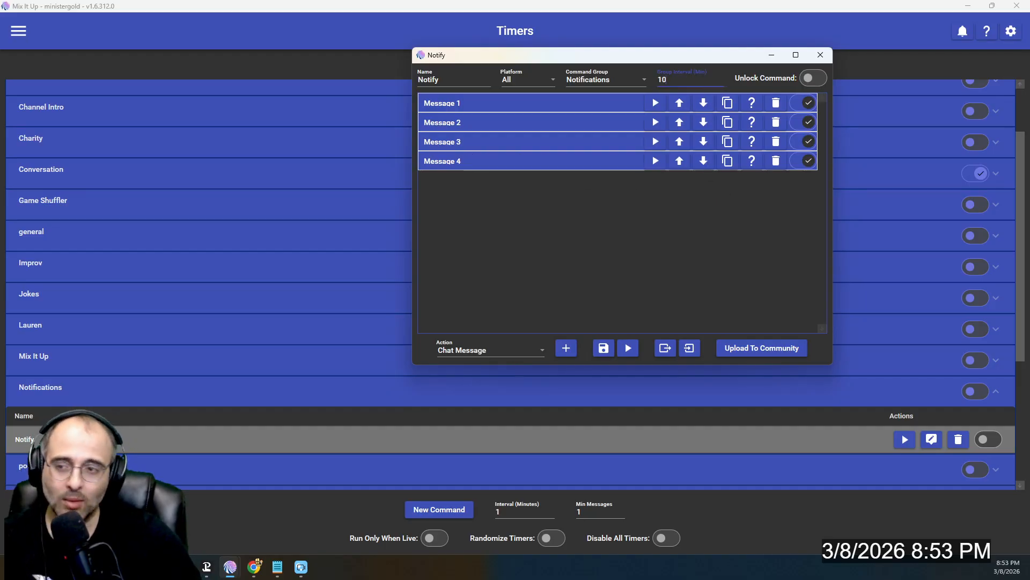
pyautogui.press('BackSpace')
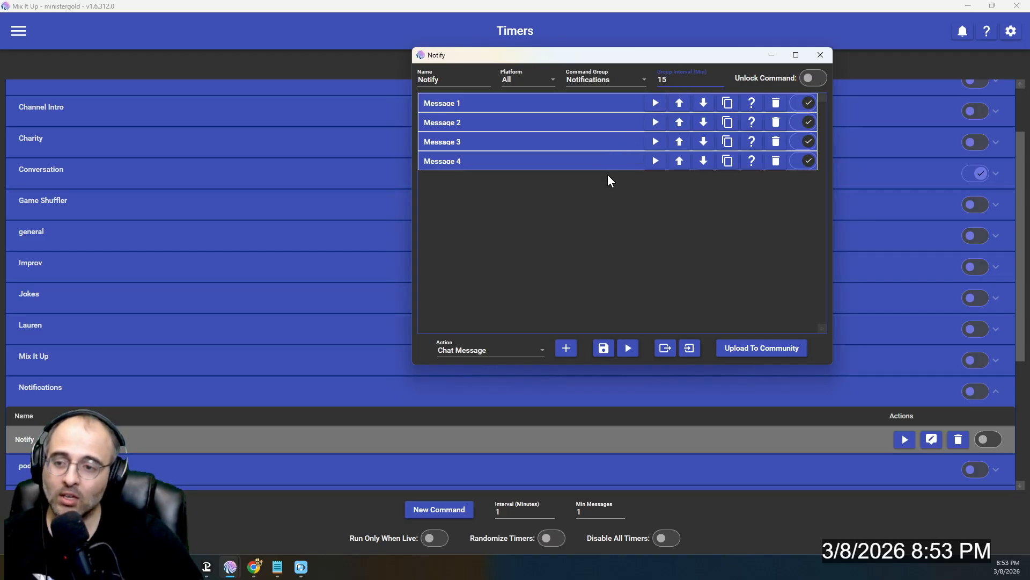
pyautogui.click(819, 53)
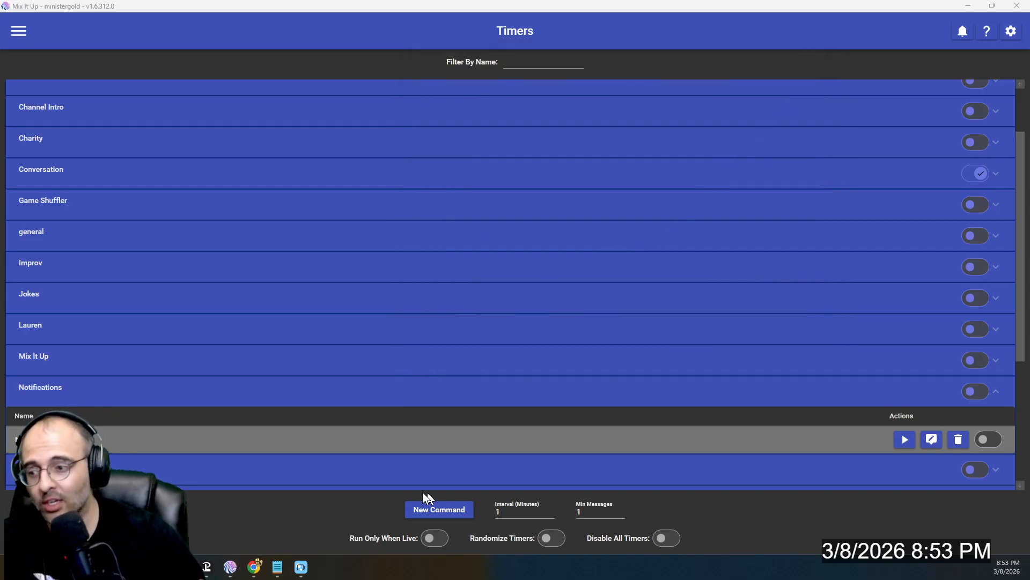